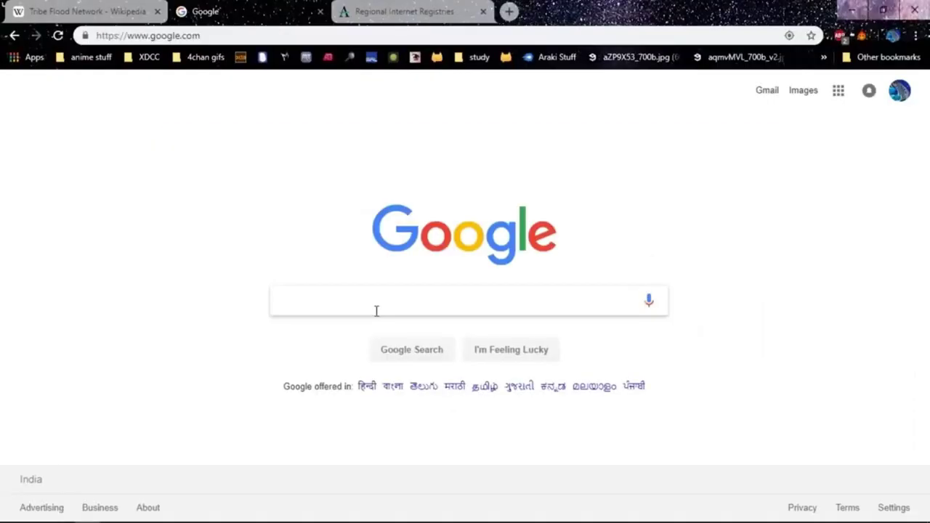
Search Google for the exact phrase "index of:" in quotation marks.
{"action": "type", "text": "\"index "}
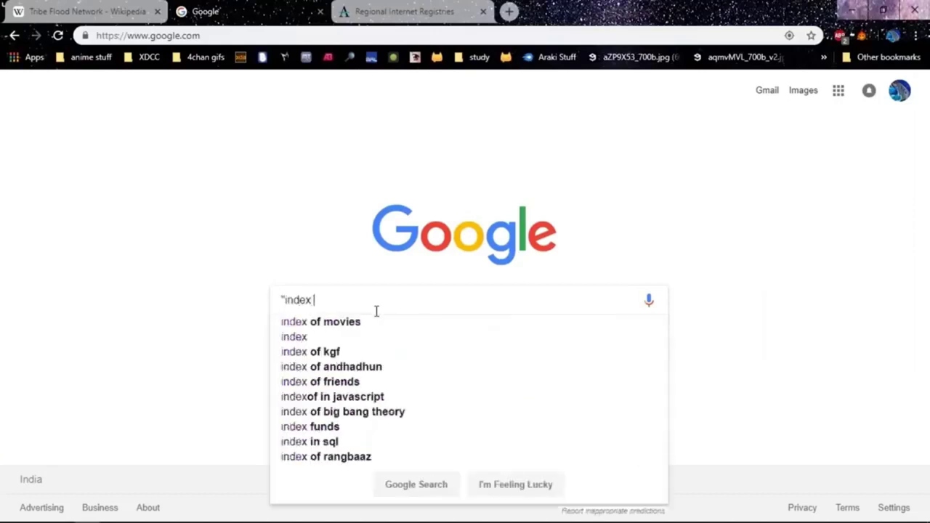
{"action": "type", "text": "of:\""}
{"action": "key", "text": "Return"}
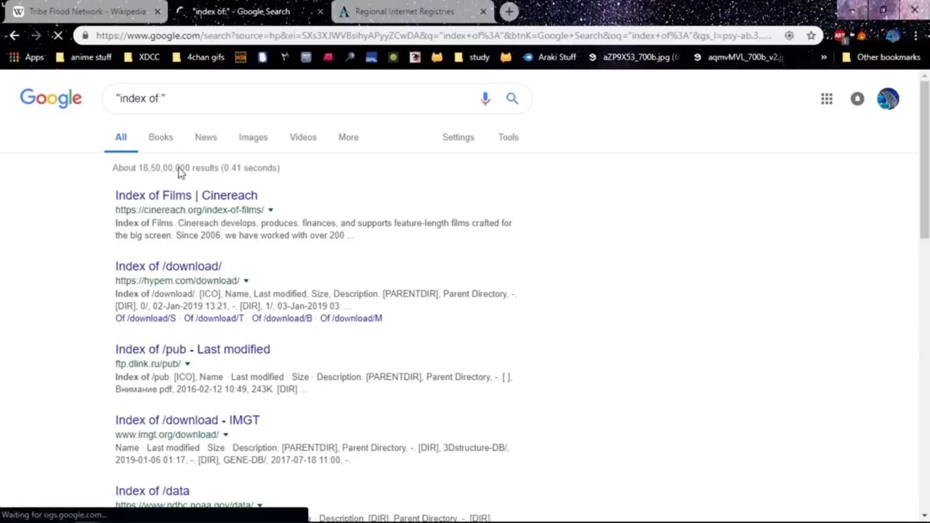
Open the Index of Films | Cinereach result in a new tab and look through its film list.
{"action": "right_click", "coordinate": [173, 203]}
{"action": "left_click", "coordinate": [218, 208]}
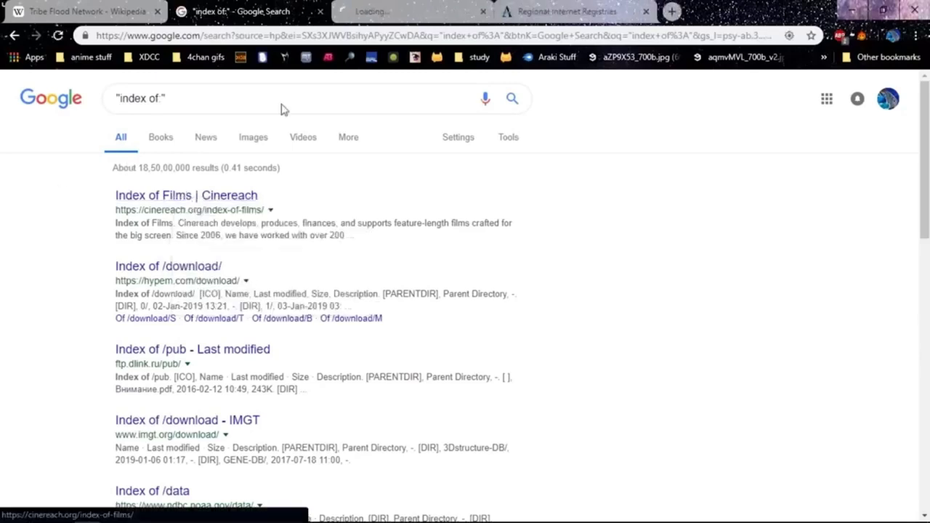
{"action": "key", "text": "ctrl+Tab"}
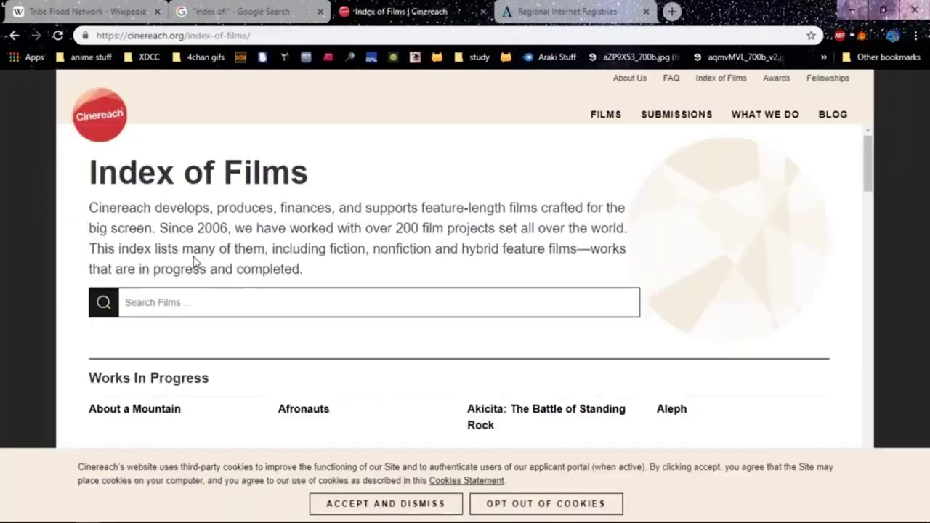
{"action": "scroll", "coordinate": [391, 177], "scroll_direction": "down", "scroll_amount": 15}
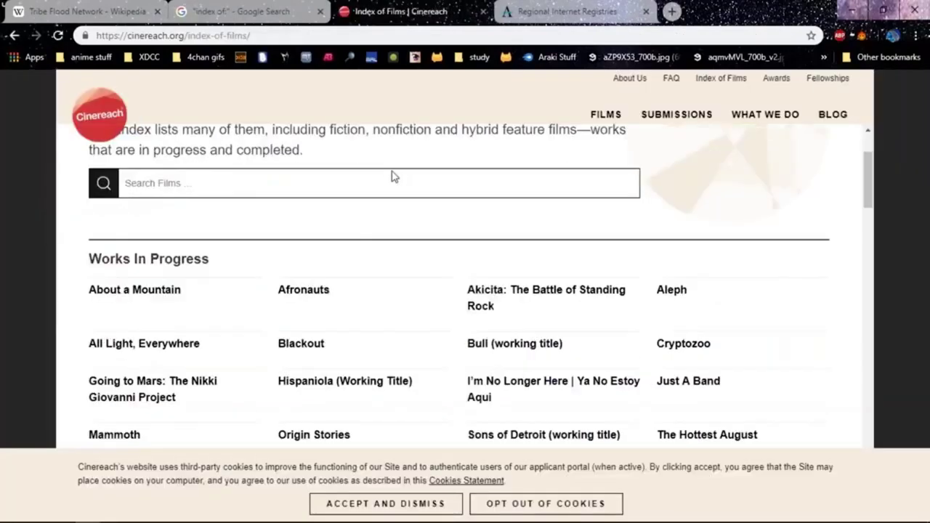
{"action": "scroll", "coordinate": [385, 183], "scroll_direction": "up", "scroll_amount": 2}
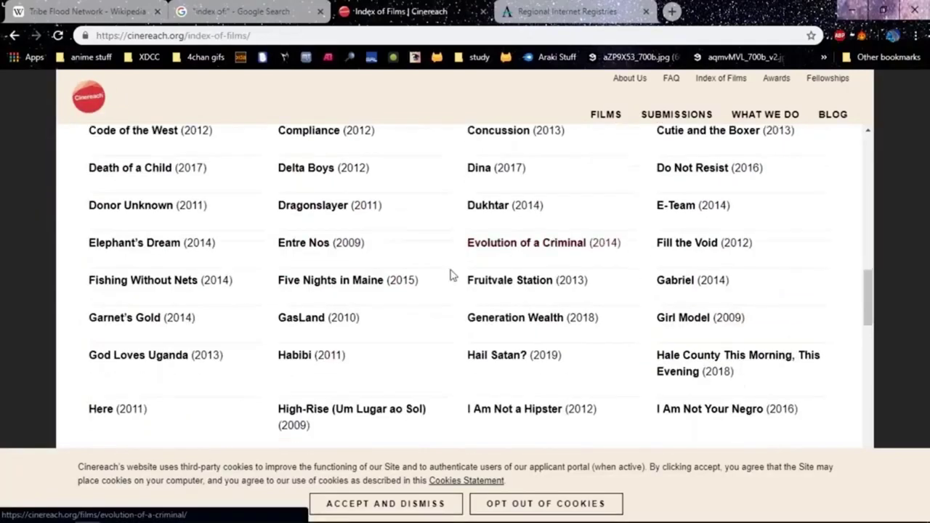
{"action": "scroll", "coordinate": [436, 247], "scroll_direction": "down", "scroll_amount": 2}
{"action": "scroll", "coordinate": [430, 237], "scroll_direction": "up", "scroll_amount": 1}
Return to the search results and open the hypem.com Index of /download/ result in a new tab for viewing.
{"action": "left_click", "coordinate": [284, 11]}
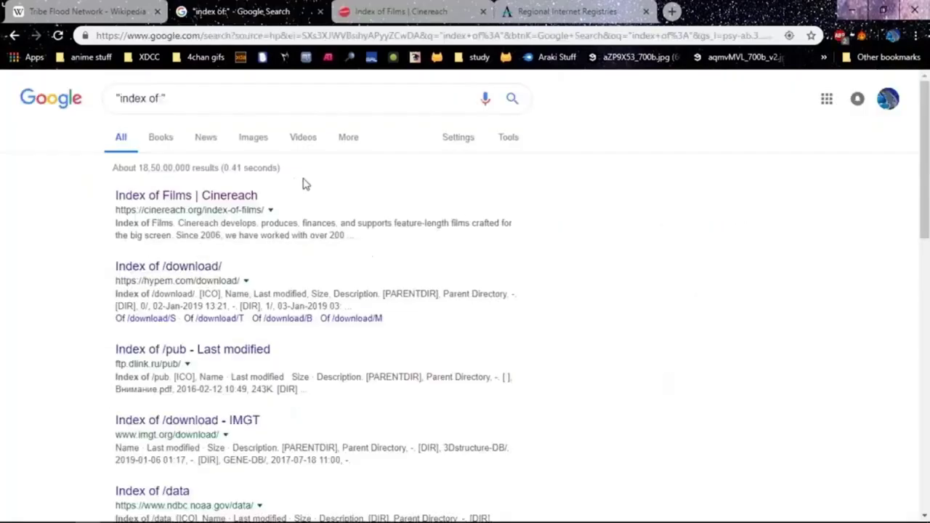
{"action": "scroll", "coordinate": [303, 182], "scroll_direction": "down", "scroll_amount": 1}
{"action": "right_click", "coordinate": [156, 201]}
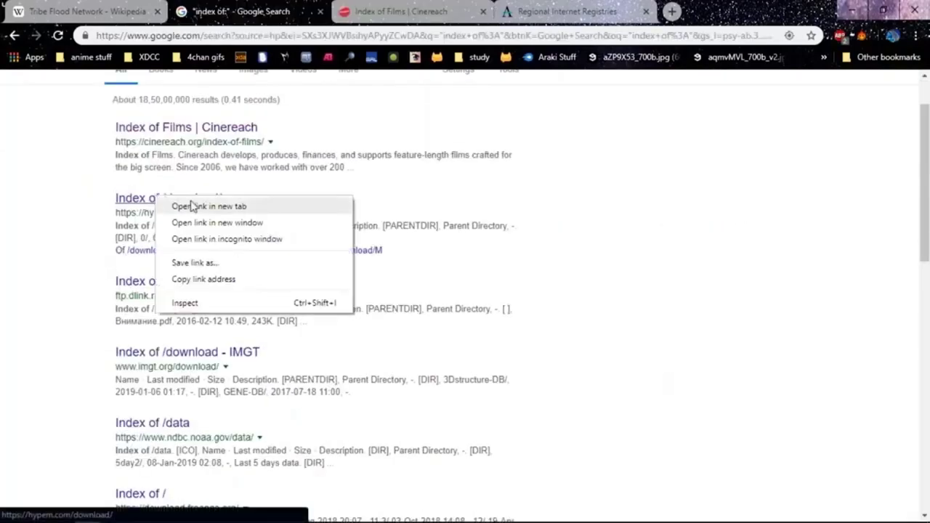
{"action": "left_click", "coordinate": [209, 206]}
{"action": "left_click", "coordinate": [393, 11]}
{"action": "left_click", "coordinate": [480, 11]}
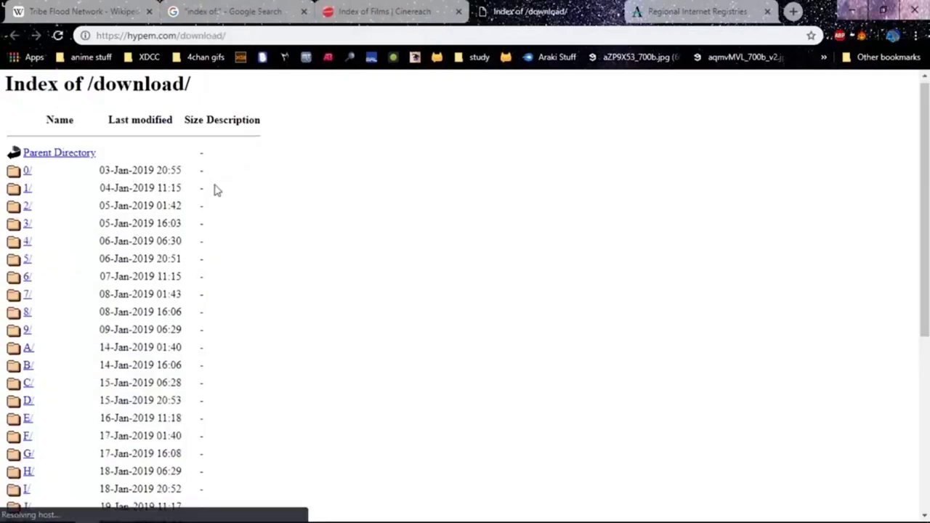
Open the G/ folder in the download directory and look through its subfolders.
{"action": "scroll", "coordinate": [222, 189], "scroll_direction": "down", "scroll_amount": 2}
{"action": "left_click", "coordinate": [29, 323]}
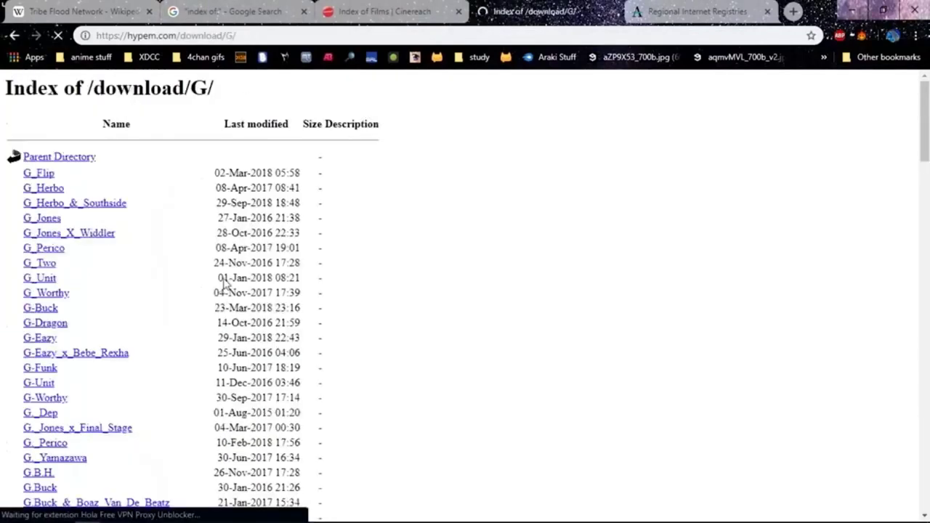
{"action": "scroll", "coordinate": [109, 286], "scroll_direction": "down", "scroll_amount": 3}
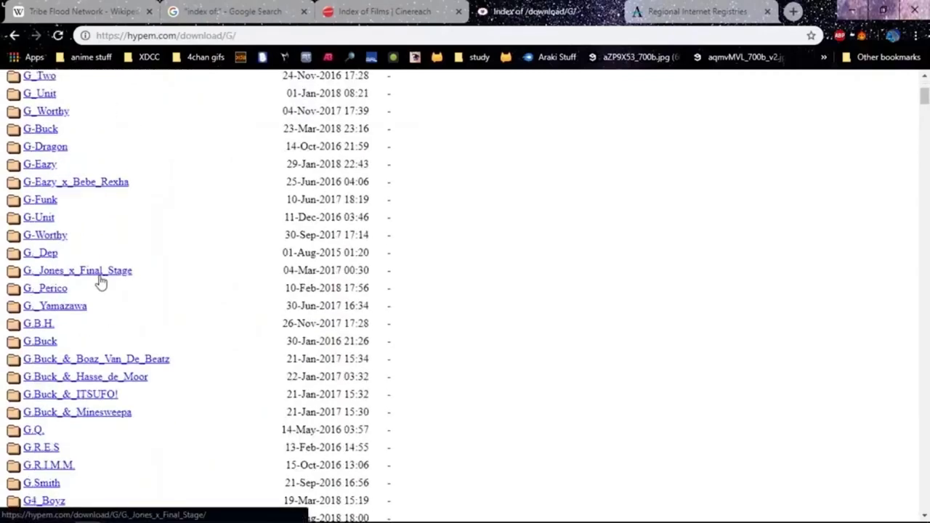
{"action": "scroll", "coordinate": [100, 282], "scroll_direction": "down", "scroll_amount": 7}
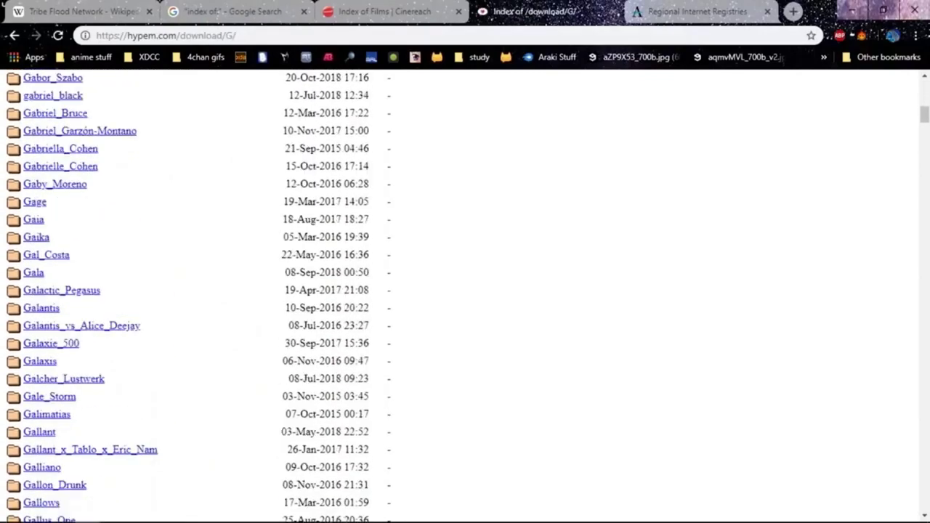
{"action": "scroll", "coordinate": [98, 284], "scroll_direction": "down", "scroll_amount": 4}
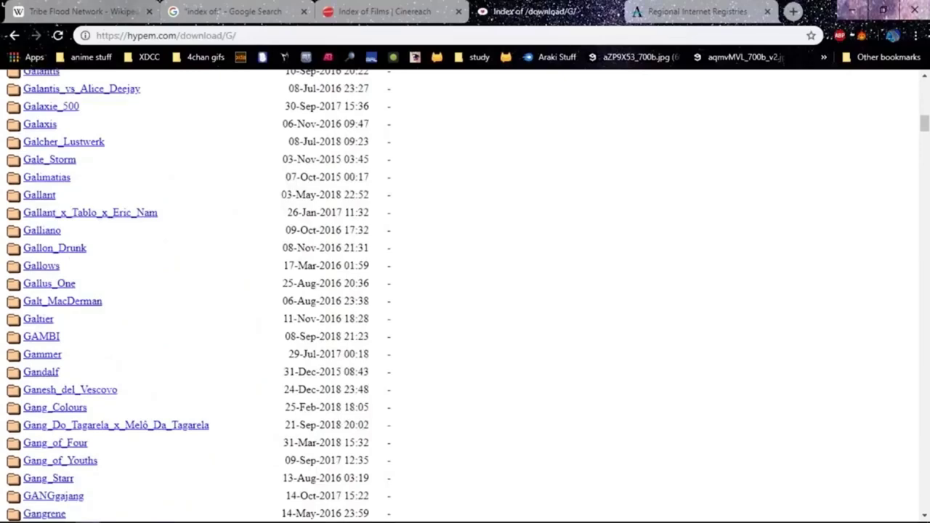
Return to the Google results and replace the query with a search for filetype:pptx.
{"action": "left_click", "coordinate": [190, 6]}
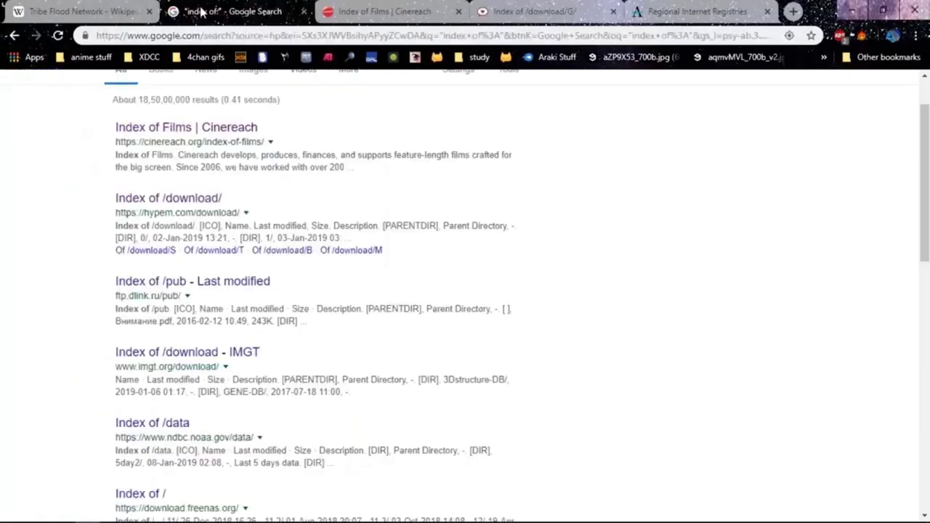
{"action": "left_click", "coordinate": [120, 98]}
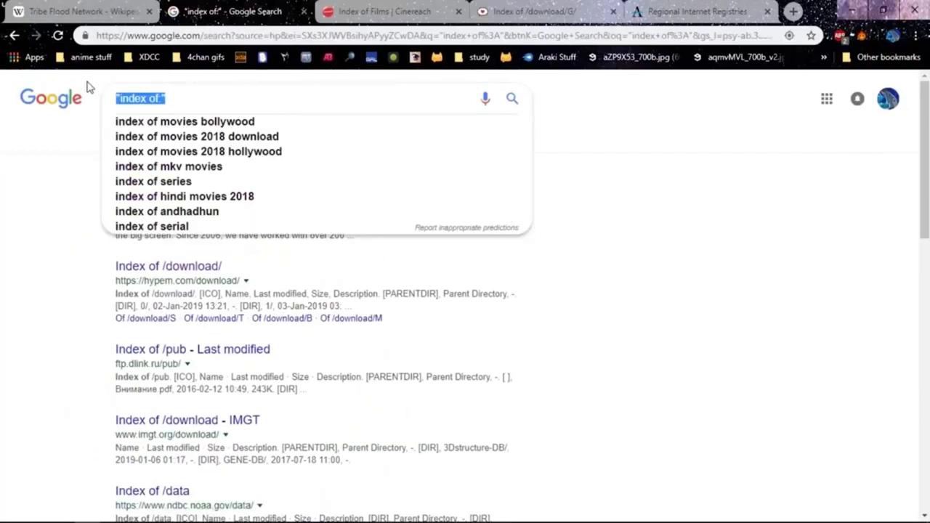
{"action": "type", "text": "filetyp"}
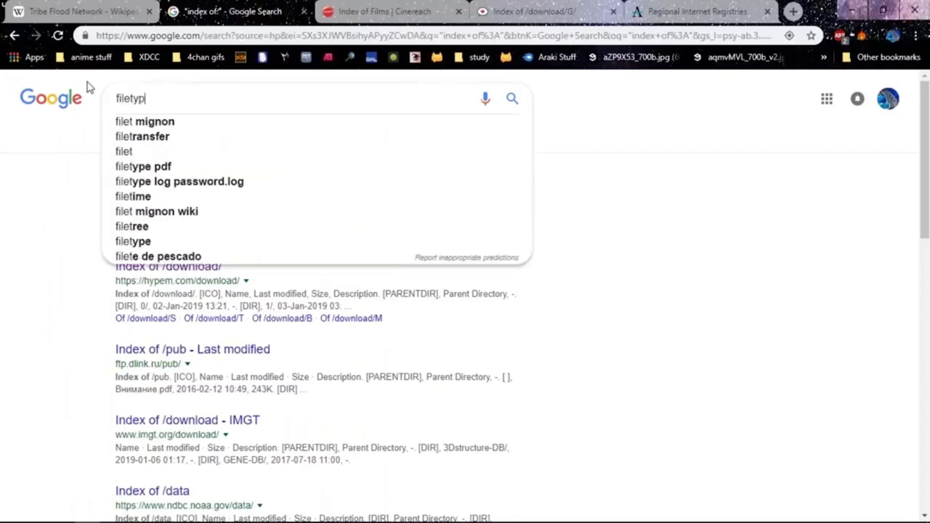
{"action": "type", "text": "e:ppt"}
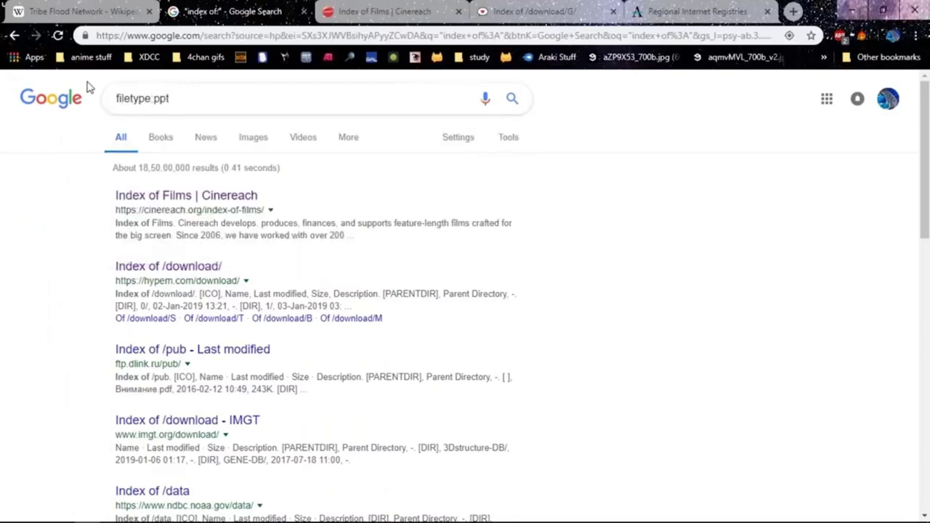
{"action": "type", "text": "x\\"}
{"action": "key", "text": "Return"}
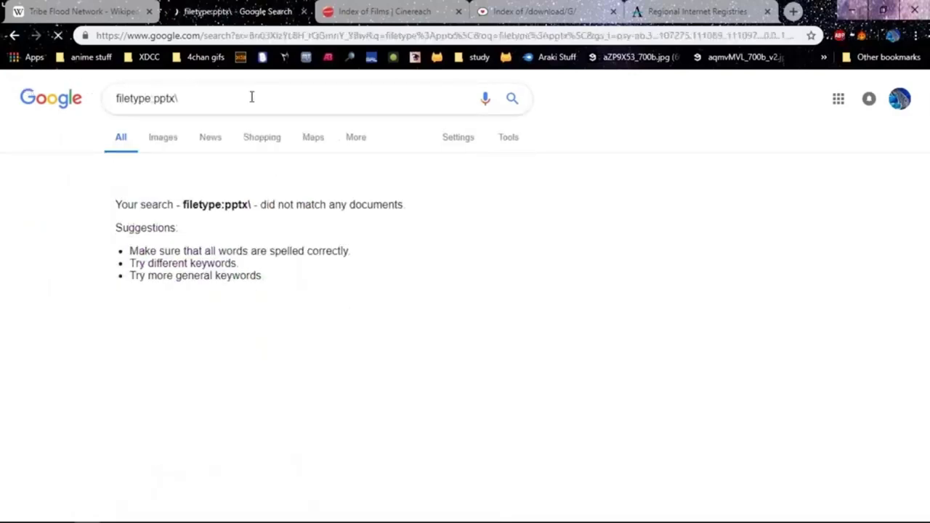
{"action": "key", "text": "BackSpace"}
{"action": "key", "text": "Return"}
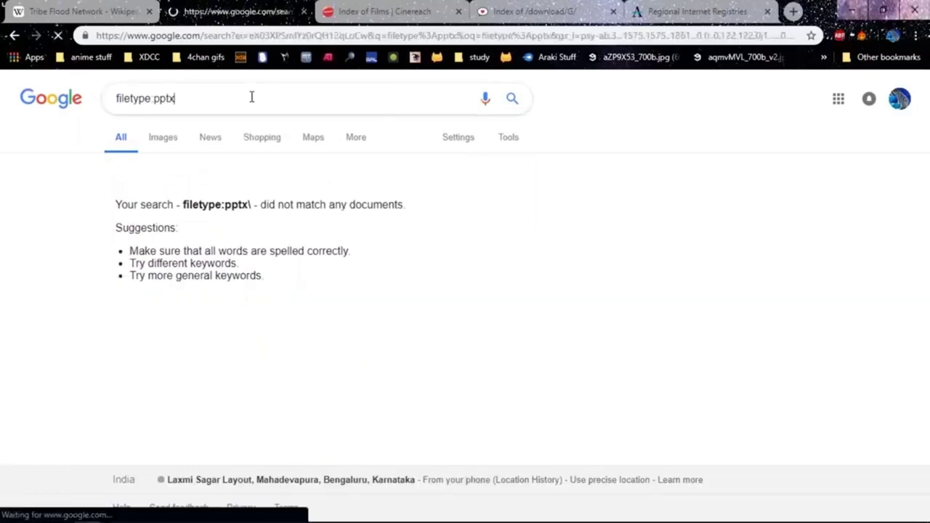
Try the file type search with filetype:ppt and with filetype:.ppt.
{"action": "key", "text": "BackSpace"}
{"action": "key", "text": "Return"}
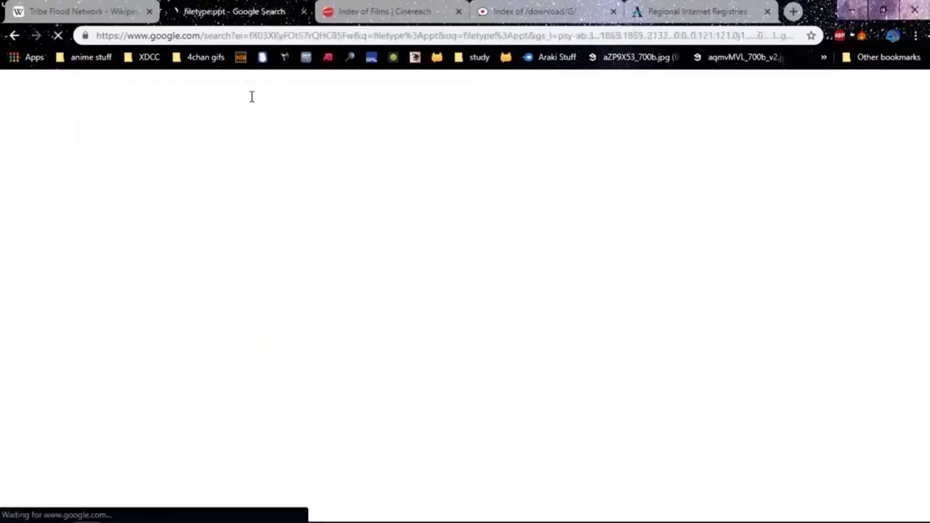
{"action": "key", "text": "BackSpace"}
{"action": "key", "text": "BackSpace"}
{"action": "type", "text": ".ppt"}
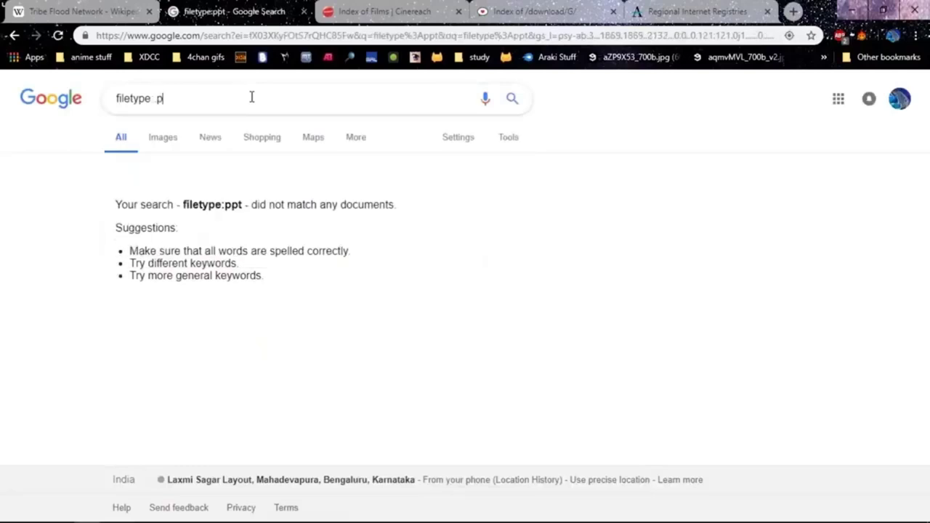
{"action": "key", "text": "Return"}
Search for configuration files with filetype:config and look through the results.
{"action": "key", "text": "BackSpace"}
{"action": "key", "text": "BackSpace"}
{"action": "key", "text": "BackSpace"}
{"action": "key", "text": "BackSpace"}
{"action": "type", "text": "co"}
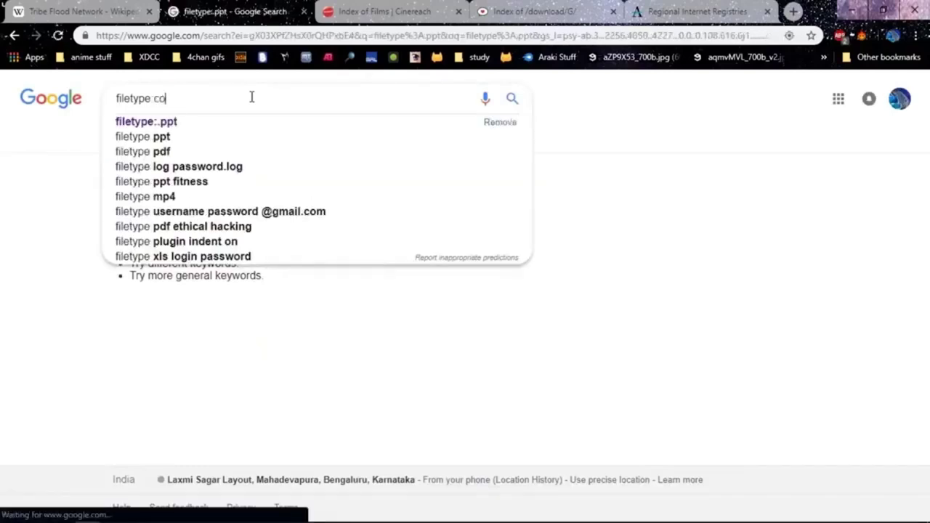
{"action": "type", "text": "nfig"}
{"action": "key", "text": "Return"}
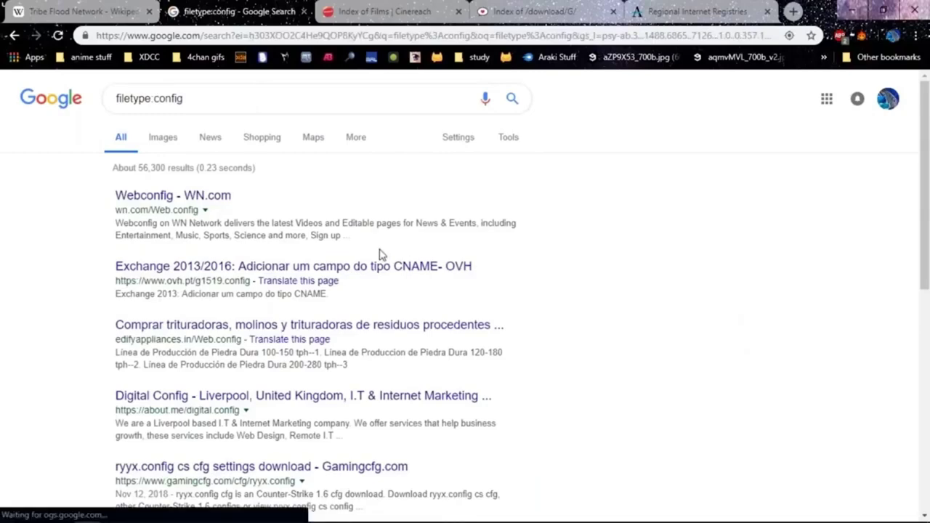
{"action": "scroll", "coordinate": [227, 345], "scroll_direction": "down", "scroll_amount": 2}
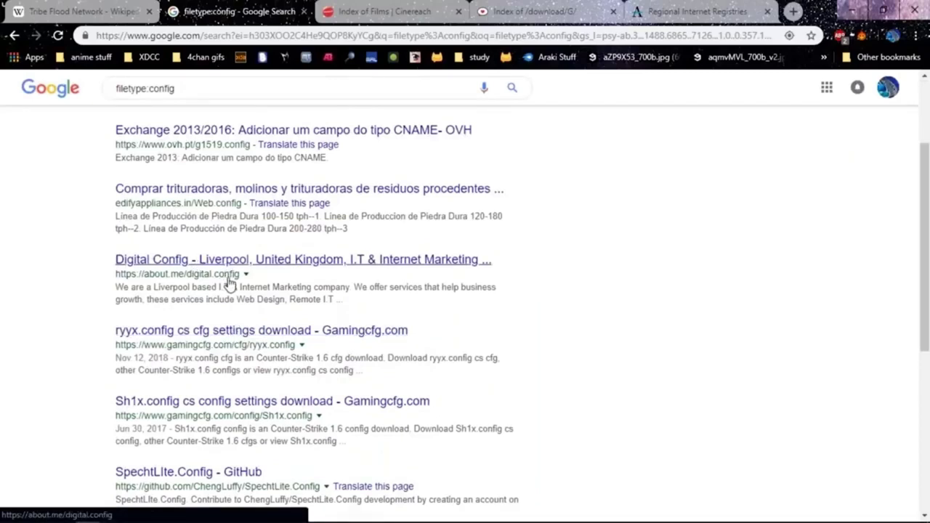
Search for pages with root in their address using inurl:root and look through the results.
{"action": "scroll", "coordinate": [229, 283], "scroll_direction": "up", "scroll_amount": 3}
{"action": "triple_click", "coordinate": [120, 101]}
{"action": "type", "text": "inurl"}
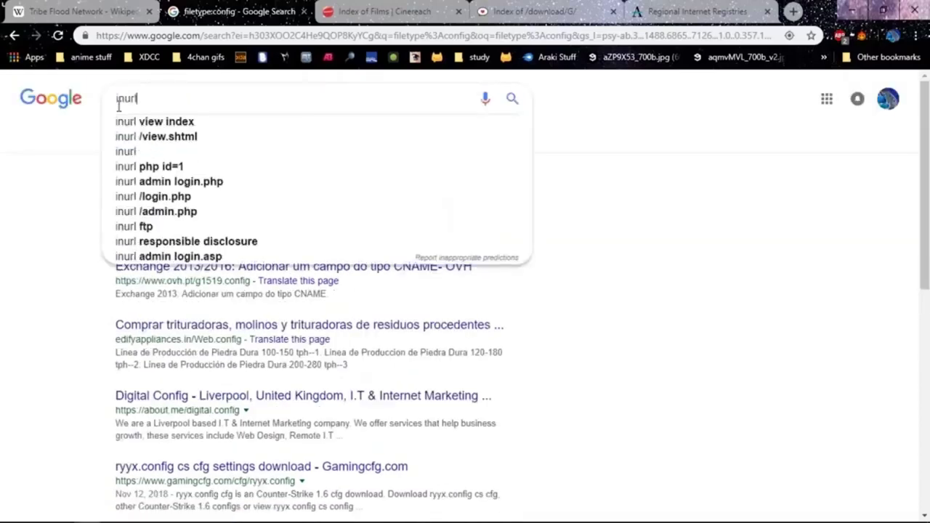
{"action": "type", "text": " root"}
{"action": "key", "text": "Return"}
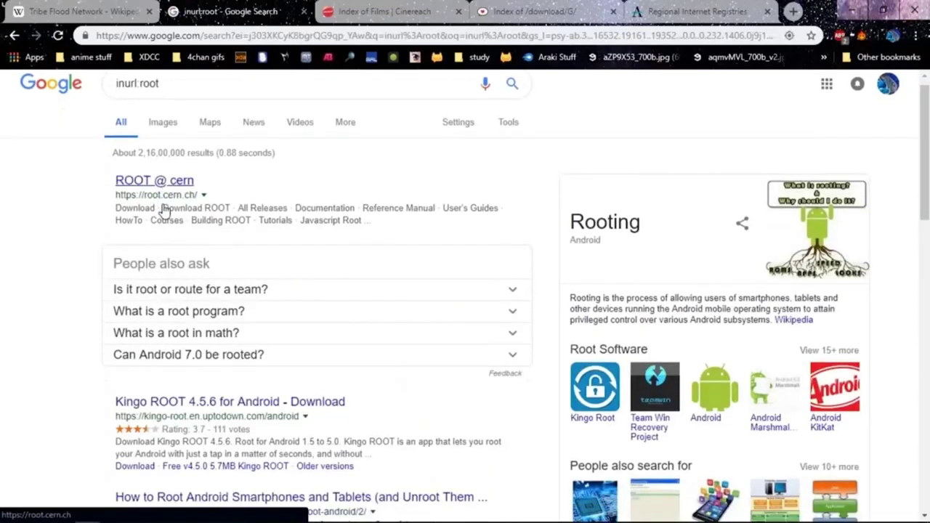
{"action": "scroll", "coordinate": [164, 209], "scroll_direction": "down", "scroll_amount": 2}
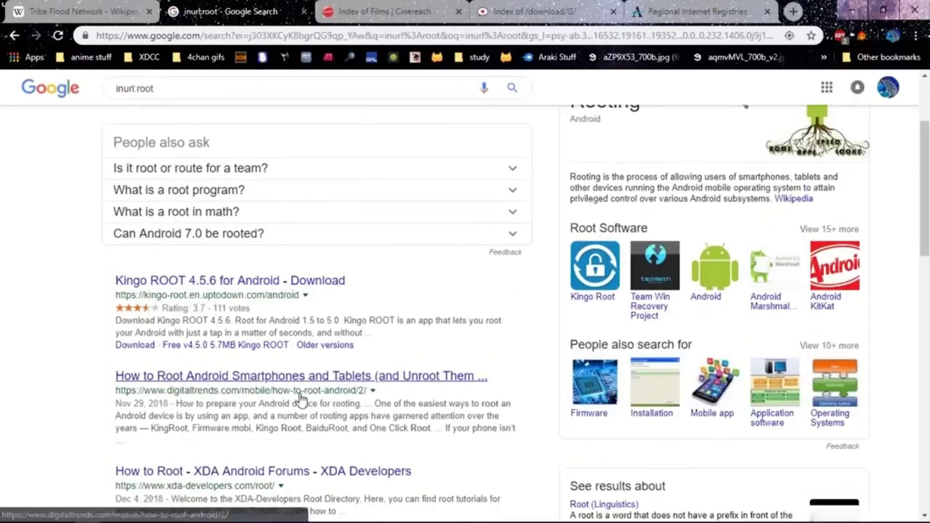
{"action": "scroll", "coordinate": [289, 397], "scroll_direction": "up", "scroll_amount": 2}
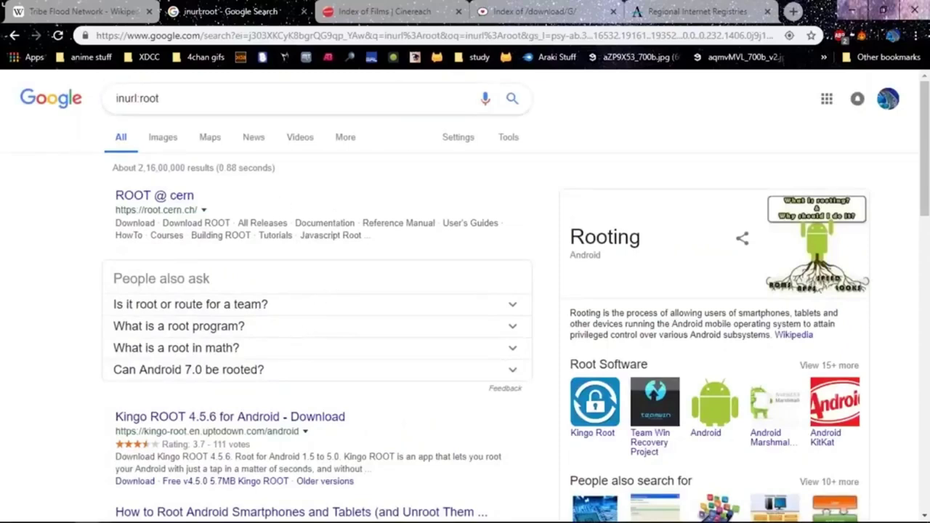
Replace the query with the extension search ext:.ppt and also try ext:.pptx.
{"action": "left_click_drag", "start_coordinate": [189, 102], "coordinate": [2, 127]}
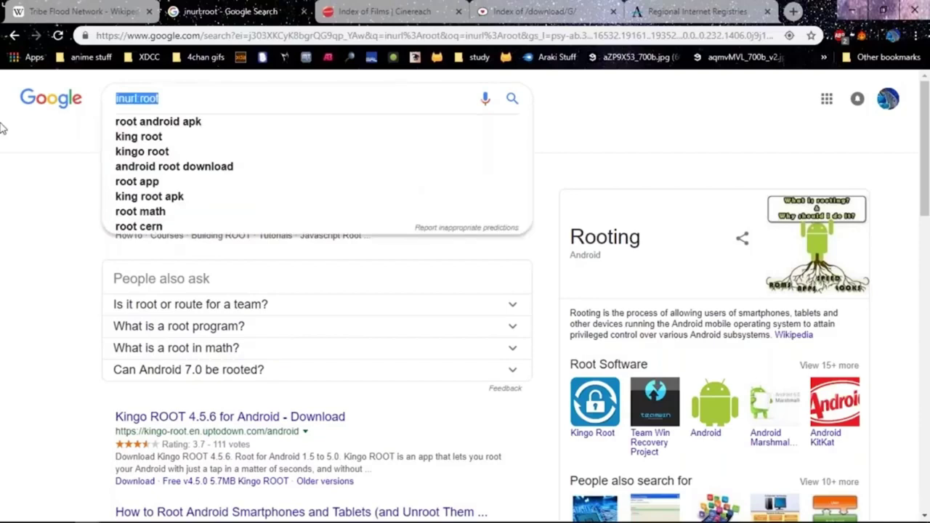
{"action": "type", "text": "ext"}
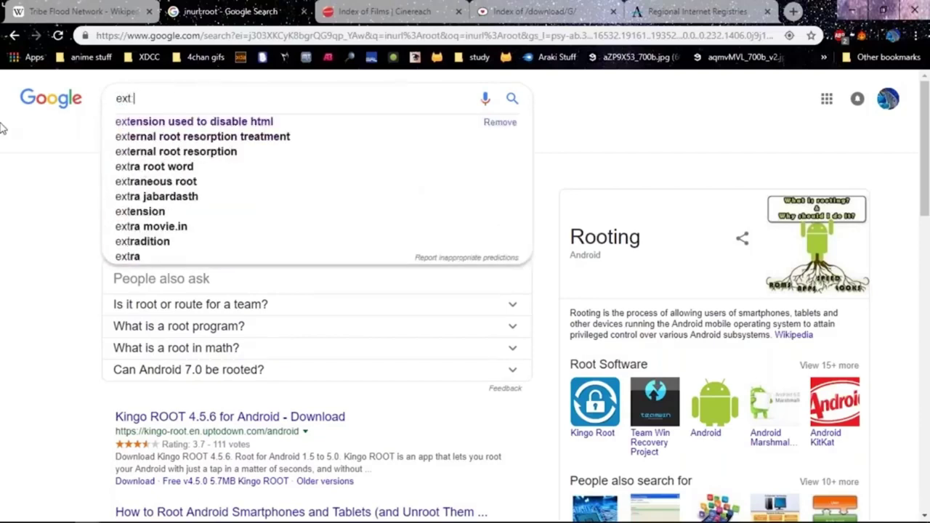
{"action": "type", "text": ":.ppt"}
{"action": "key", "text": "Return"}
{"action": "type", "text": "x"}
{"action": "key", "text": "Return"}
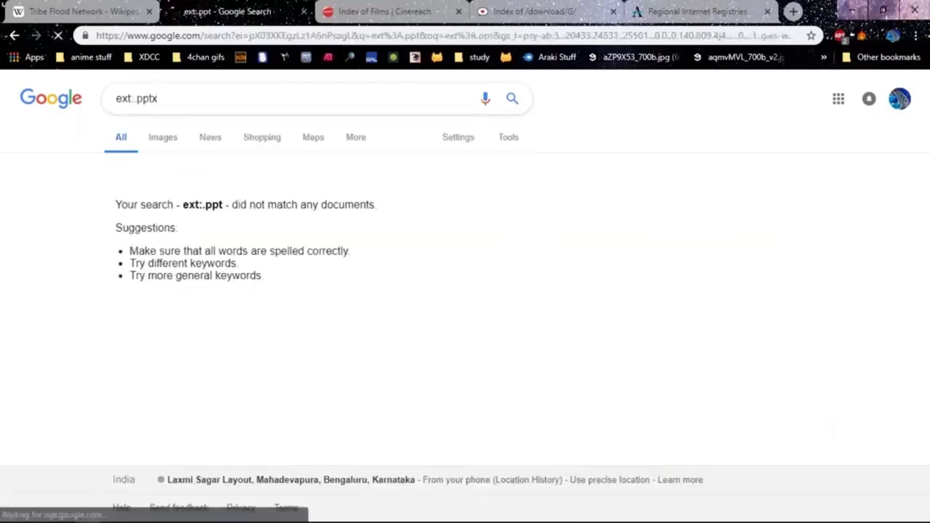
Try the extension search for JavaScript files with ext:.js and with ext:js.
{"action": "double_click", "coordinate": [145, 100]}
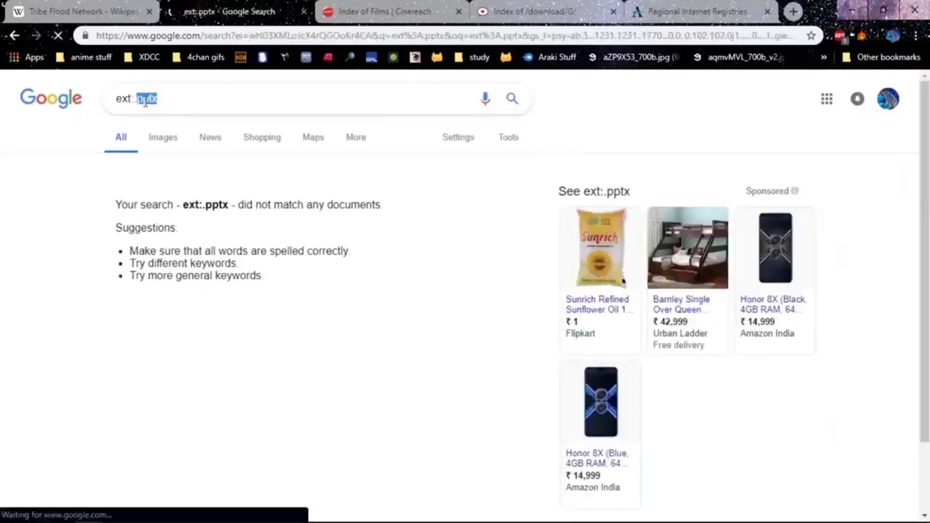
{"action": "type", "text": "js"}
{"action": "key", "text": "Return"}
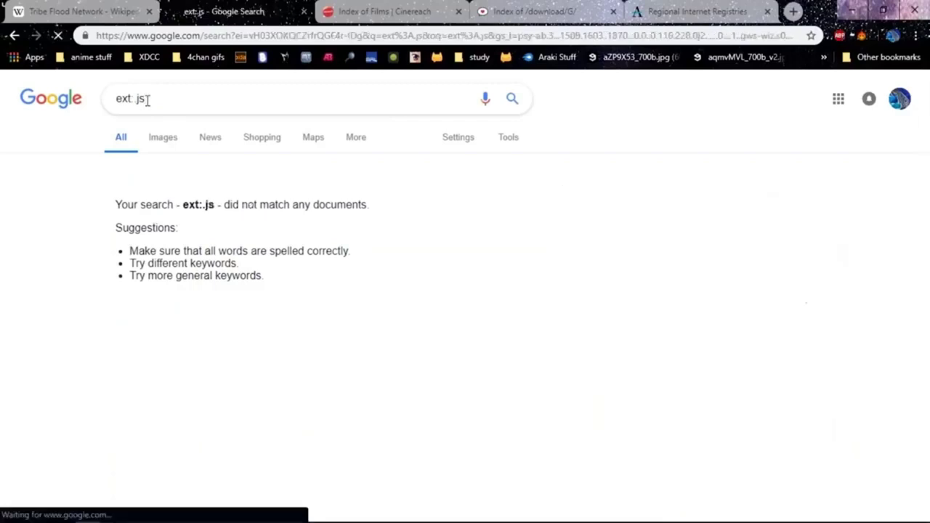
{"action": "left_click", "coordinate": [157, 101]}
{"action": "type", "text": "js"}
{"action": "key", "text": "Return"}
Replace the query with ext: js, including a space after the colon, and run the search.
{"action": "left_click_drag", "start_coordinate": [209, 107], "coordinate": [114, 117]}
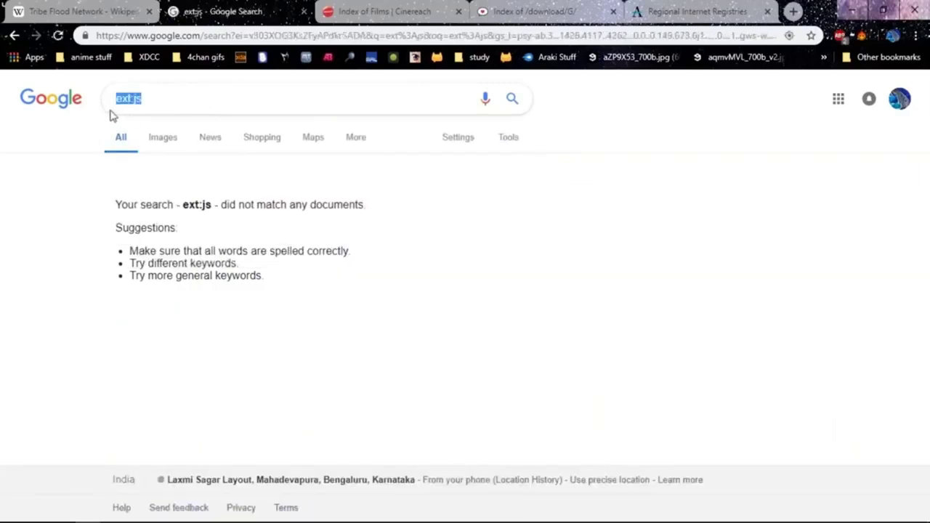
{"action": "type", "text": "ext: js"}
{"action": "key", "text": "Return"}
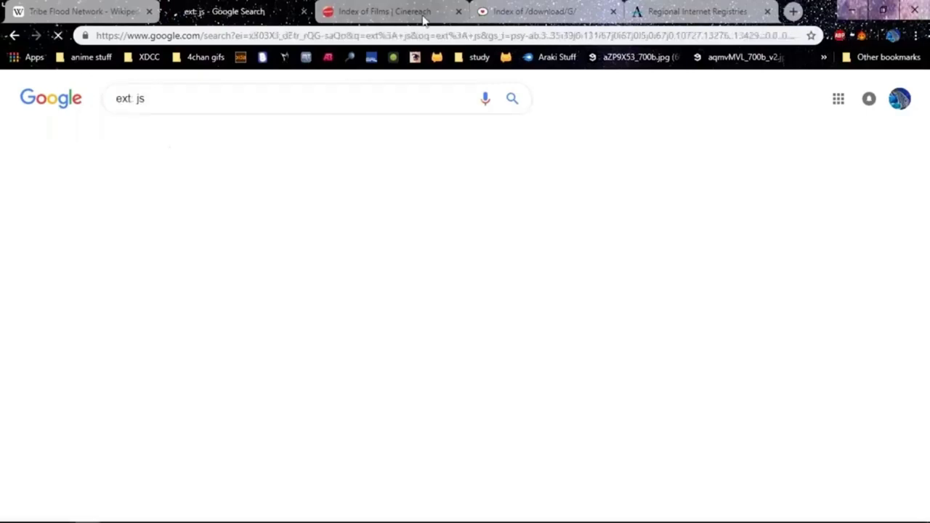
Look through the ext: js results and replace the query with the search allinfiletype: pdf.
{"action": "scroll", "coordinate": [477, 337], "scroll_direction": "down", "scroll_amount": 1}
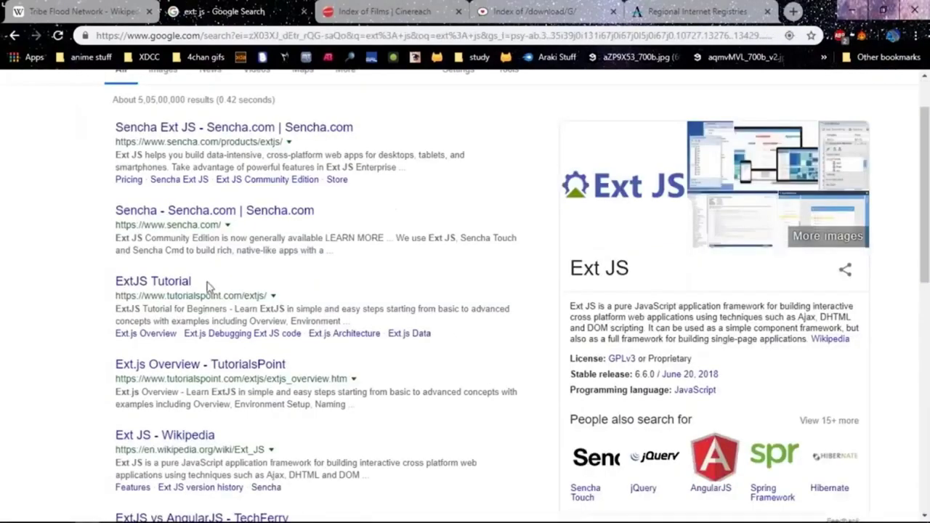
{"action": "left_click", "coordinate": [227, 336]}
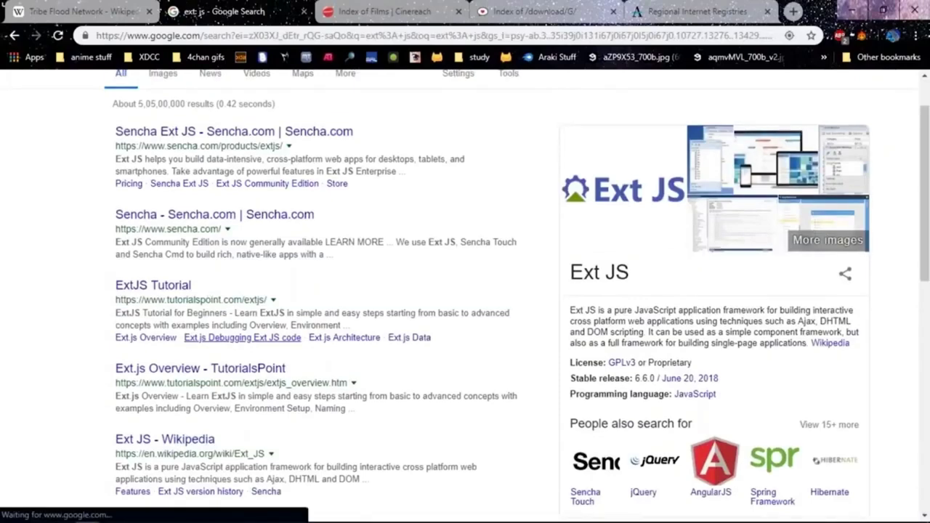
{"action": "scroll", "coordinate": [466, 296], "scroll_direction": "up", "scroll_amount": 1}
{"action": "left_click_drag", "start_coordinate": [146, 98], "coordinate": [86, 107]}
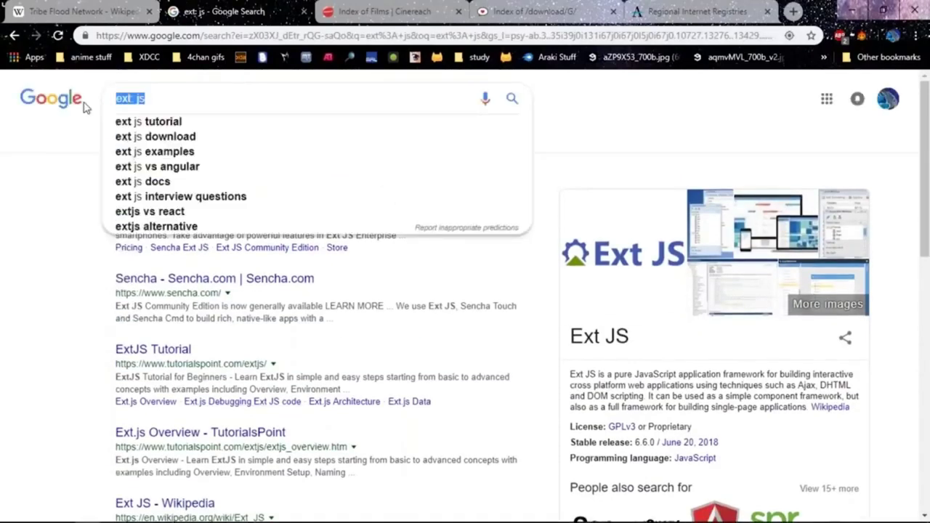
{"action": "key", "text": "BackSpace"}
{"action": "type", "text": "allin"}
{"action": "key", "text": "ctrl+plus"}
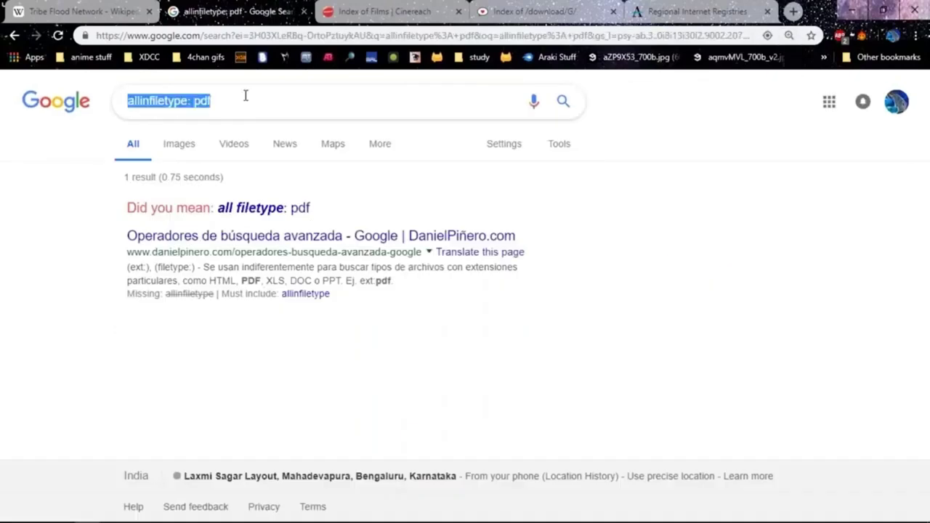
Replace the query with filetype: doc, run the search and look through the results.
{"action": "type", "text": "filetype:"}
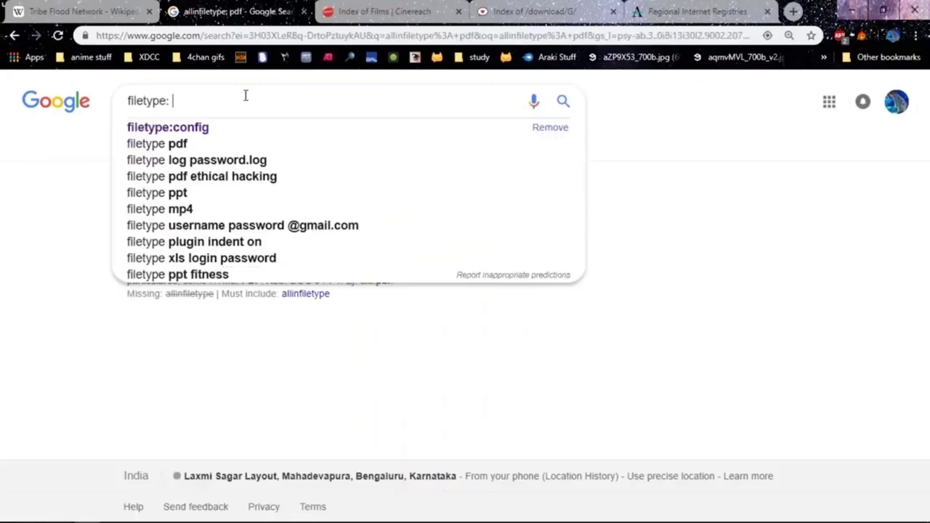
{"action": "type", "text": " doc"}
{"action": "key", "text": "Return"}
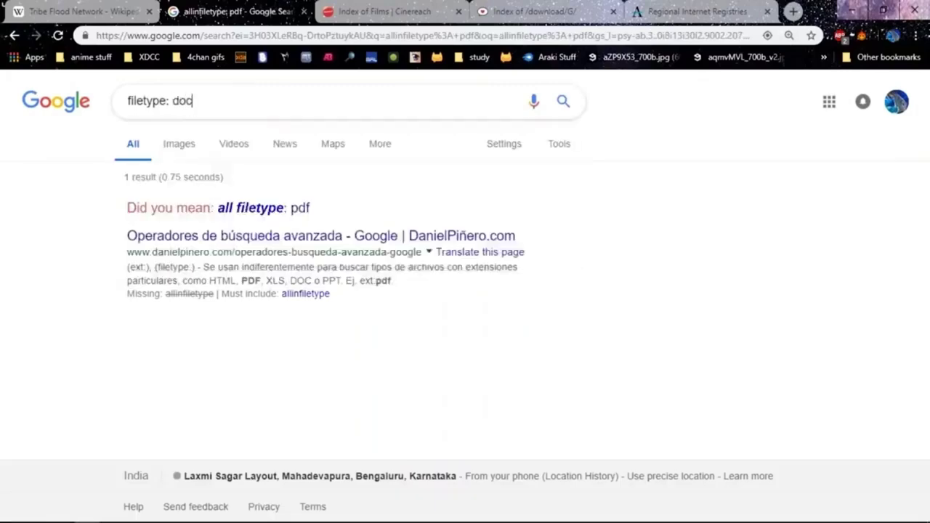
{"action": "scroll", "coordinate": [349, 306], "scroll_direction": "down", "scroll_amount": 5}
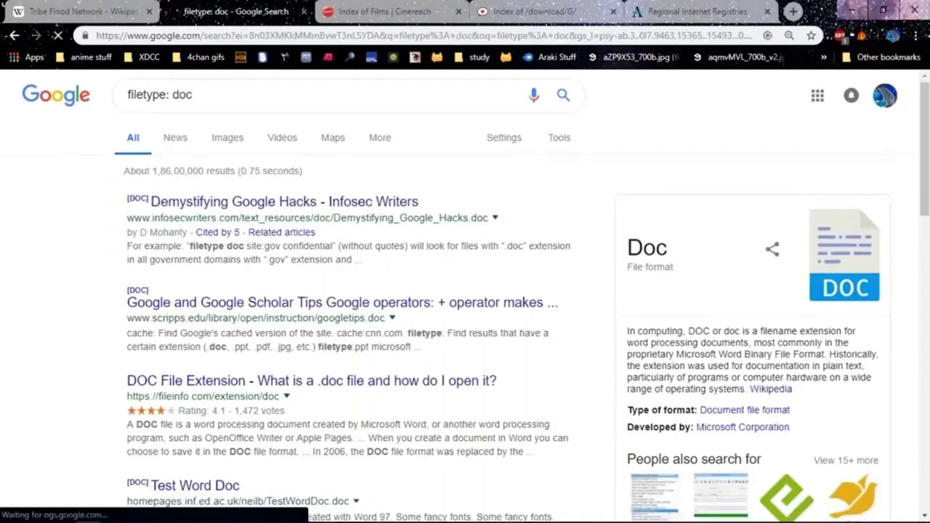
{"action": "scroll", "coordinate": [327, 172], "scroll_direction": "down", "scroll_amount": 1}
{"action": "scroll", "coordinate": [326, 172], "scroll_direction": "up", "scroll_amount": 7}
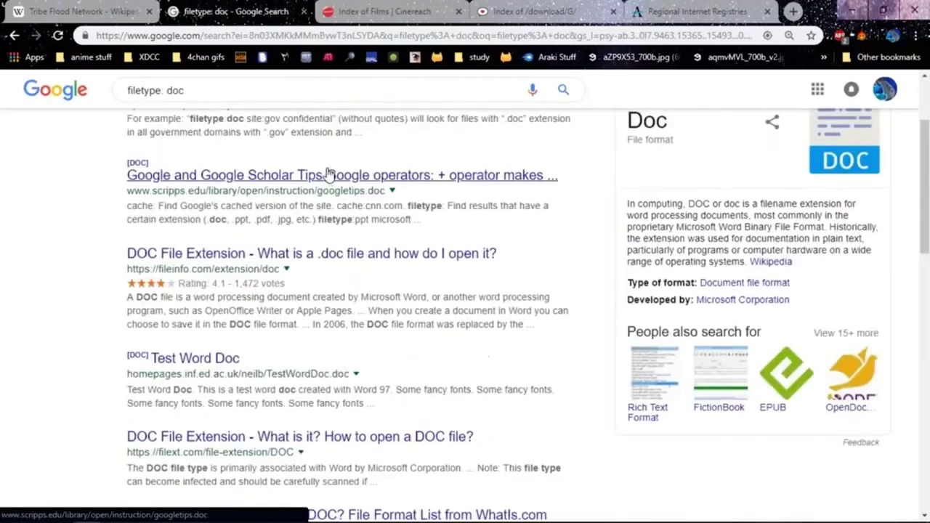
Change the file type in the query from doc to js, run the search and scan the results.
{"action": "left_click_drag", "start_coordinate": [178, 102], "coordinate": [208, 108]}
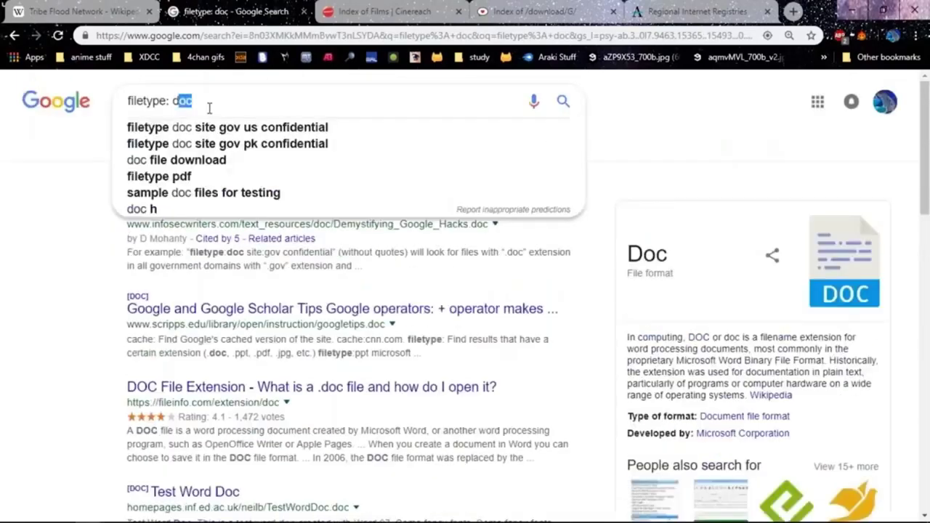
{"action": "key", "text": "BackSpace"}
{"action": "type", "text": "js"}
{"action": "key", "text": "Return"}
{"action": "scroll", "coordinate": [211, 269], "scroll_direction": "down", "scroll_amount": 1}
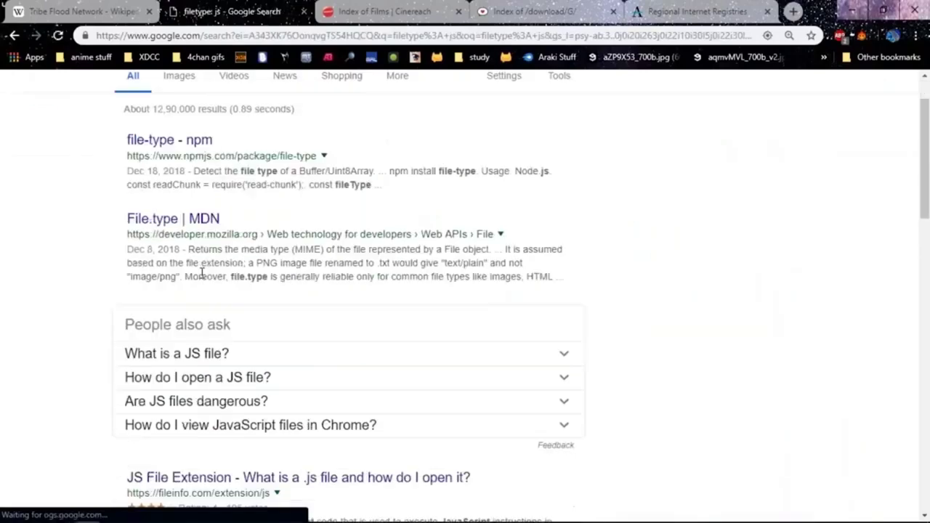
{"action": "scroll", "coordinate": [201, 269], "scroll_direction": "down", "scroll_amount": 5}
{"action": "scroll", "coordinate": [270, 228], "scroll_direction": "down", "scroll_amount": 8}
{"action": "scroll", "coordinate": [211, 218], "scroll_direction": "up", "scroll_amount": 14}
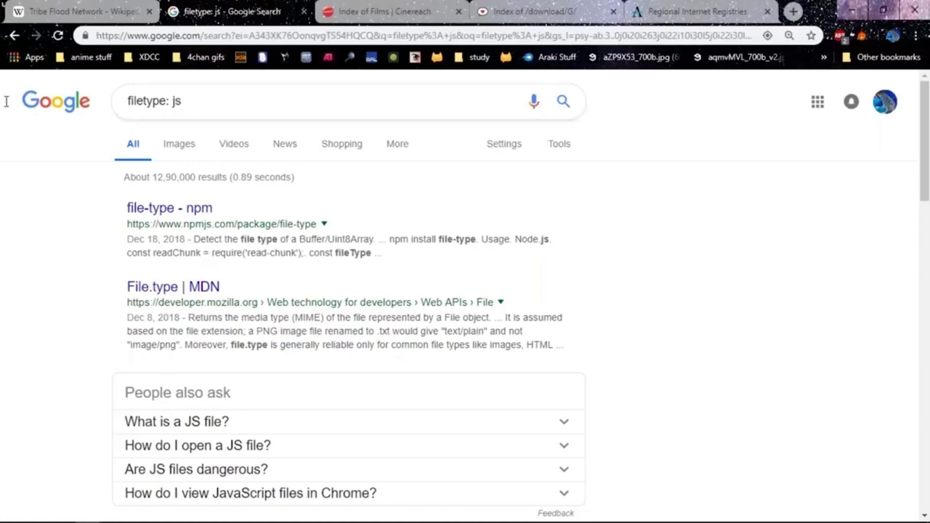
Search for pages with error in their title using intitle: error and skim the results.
{"action": "key", "text": "slash"}
{"action": "type", "text": "intitle: eror"}
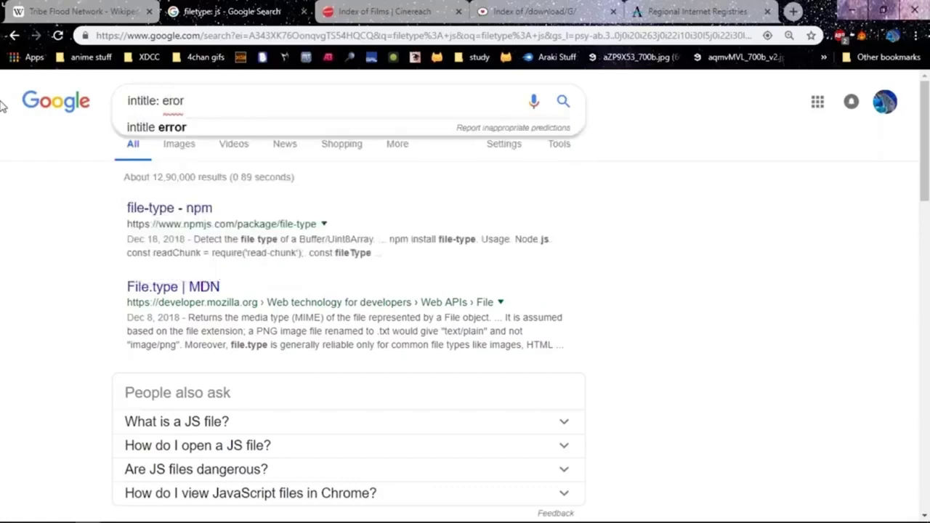
{"action": "key", "text": "BackSpace"}
{"action": "key", "text": "BackSpace"}
{"action": "type", "text": "ror"}
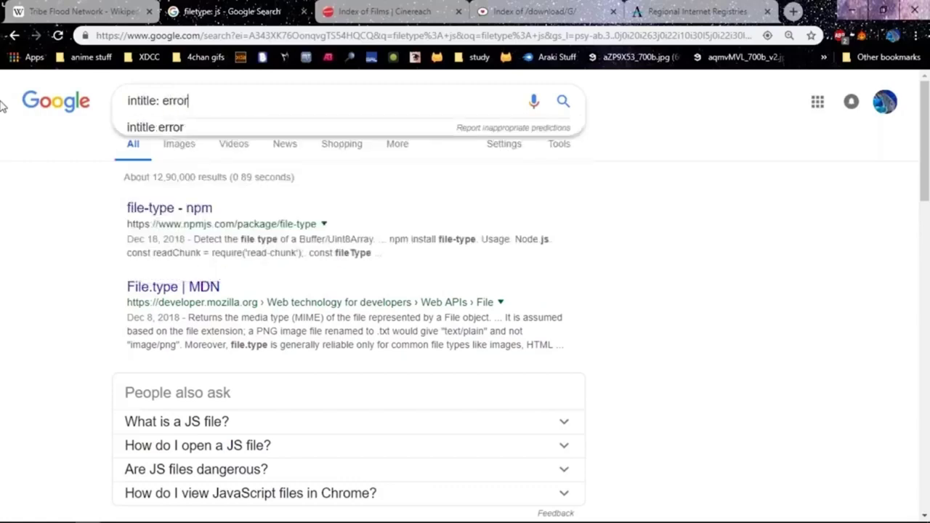
{"action": "key", "text": "Return"}
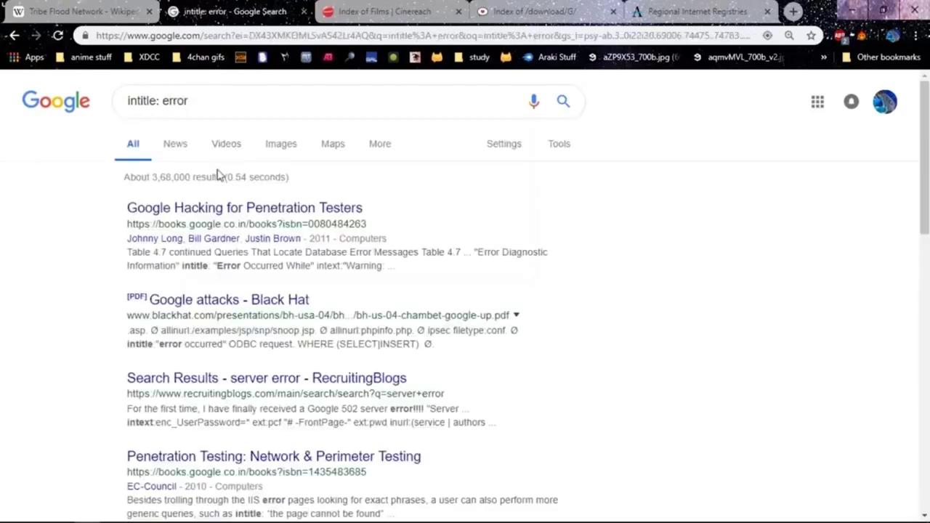
{"action": "scroll", "coordinate": [222, 178], "scroll_direction": "down", "scroll_amount": 2}
{"action": "scroll", "coordinate": [226, 174], "scroll_direction": "up", "scroll_amount": 2}
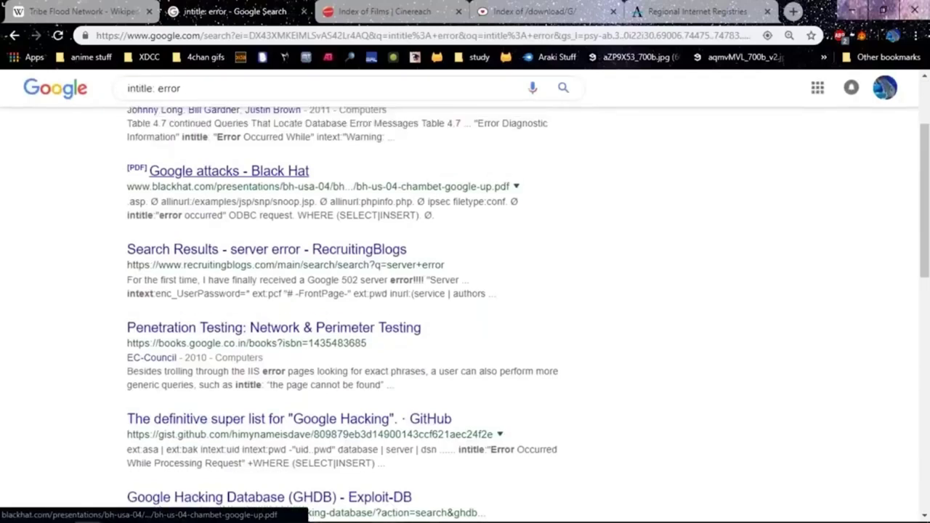
Exclude google from the title search by adding -google to the query, and look through the results.
{"action": "left_click", "coordinate": [266, 105]}
{"action": "type", "text": "-g"}
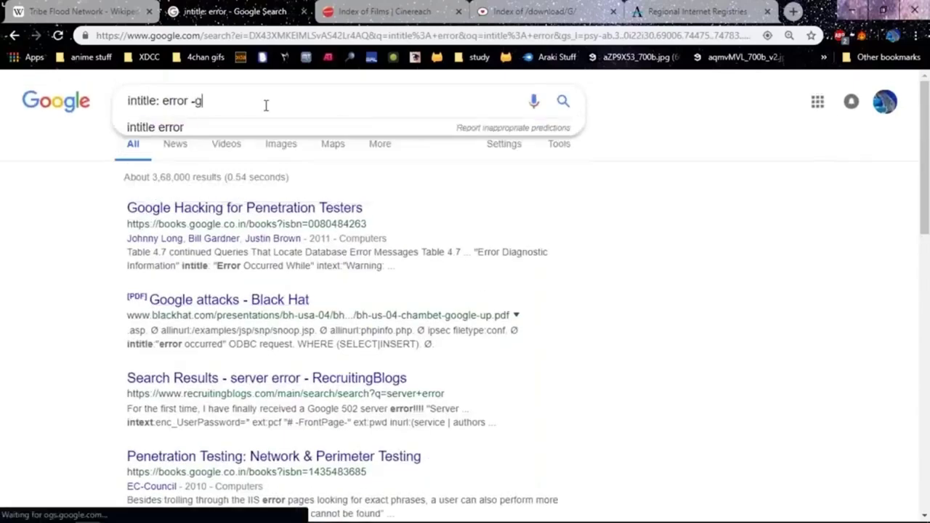
{"action": "type", "text": "oogle"}
{"action": "key", "text": "Return"}
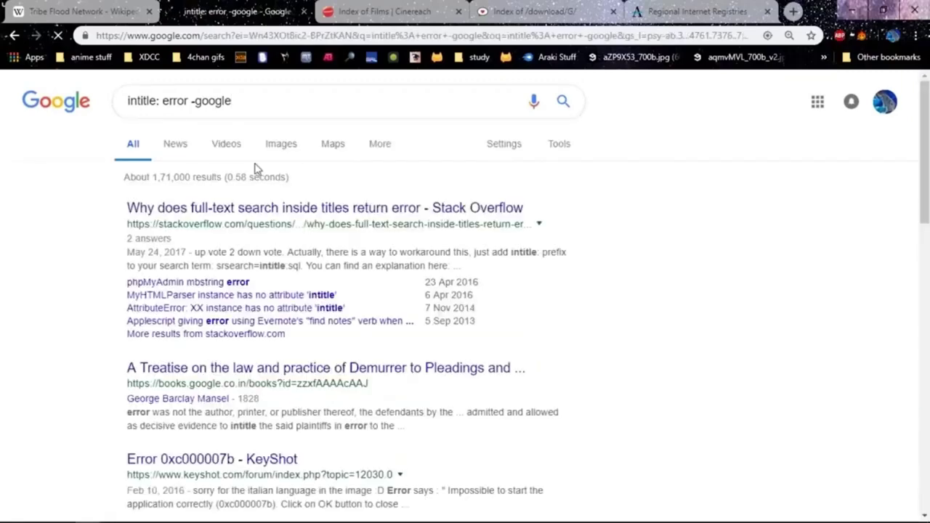
{"action": "scroll", "coordinate": [259, 159], "scroll_direction": "down", "scroll_amount": 1}
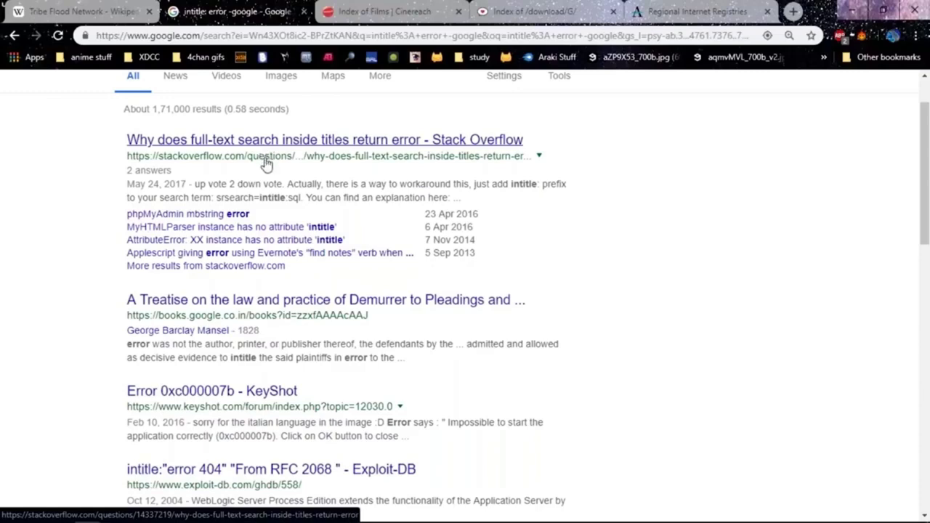
{"action": "scroll", "coordinate": [259, 164], "scroll_direction": "up", "scroll_amount": 1}
{"action": "scroll", "coordinate": [193, 177], "scroll_direction": "down", "scroll_amount": 4}
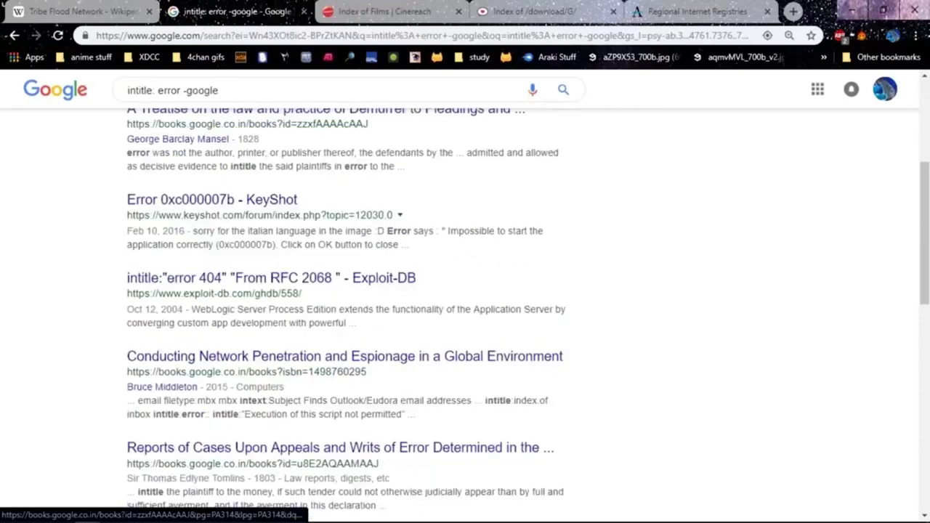
{"action": "scroll", "coordinate": [218, 114], "scroll_direction": "down", "scroll_amount": 1}
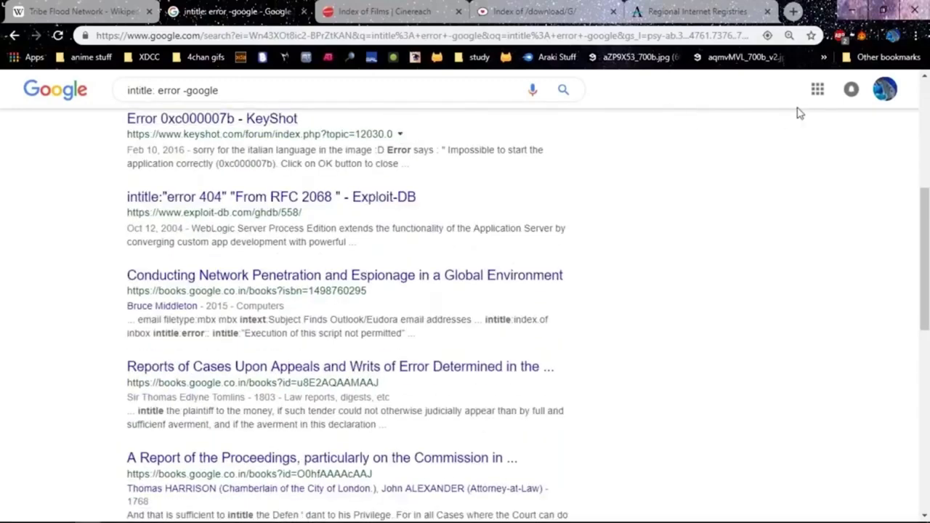
Search for google hacking database and open the Exploit-DB result.
{"action": "left_click_drag", "start_coordinate": [232, 90], "coordinate": [28, 124]}
{"action": "type", "text": "goog"}
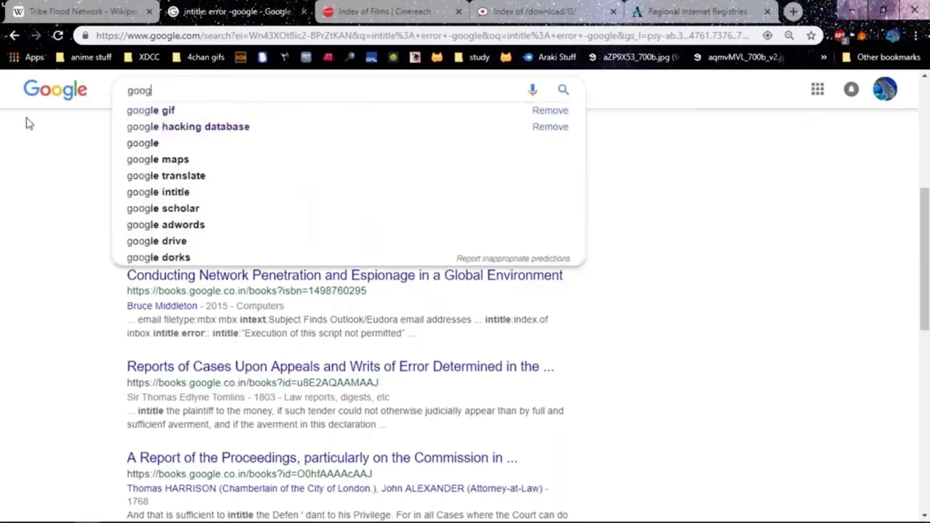
{"action": "type", "text": "le hacking database"}
{"action": "key", "text": "Return"}
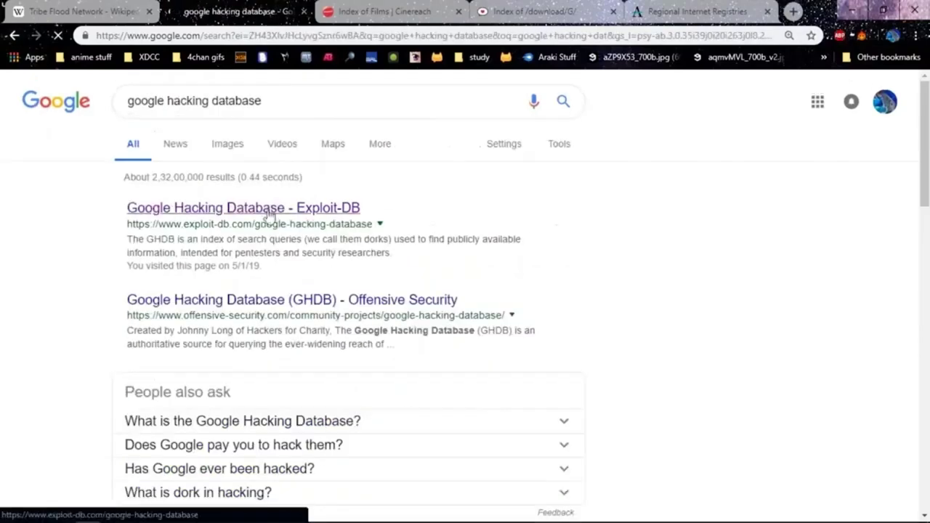
{"action": "left_click", "coordinate": [282, 195]}
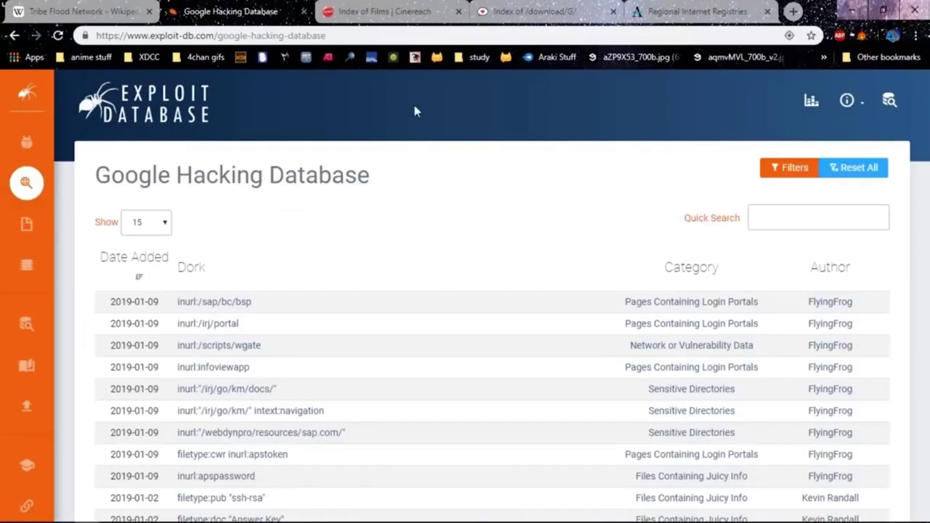
Browse the list of dorks, open the inurl:apspassword entry and read its description.
{"action": "scroll", "coordinate": [268, 182], "scroll_direction": "down", "scroll_amount": 1}
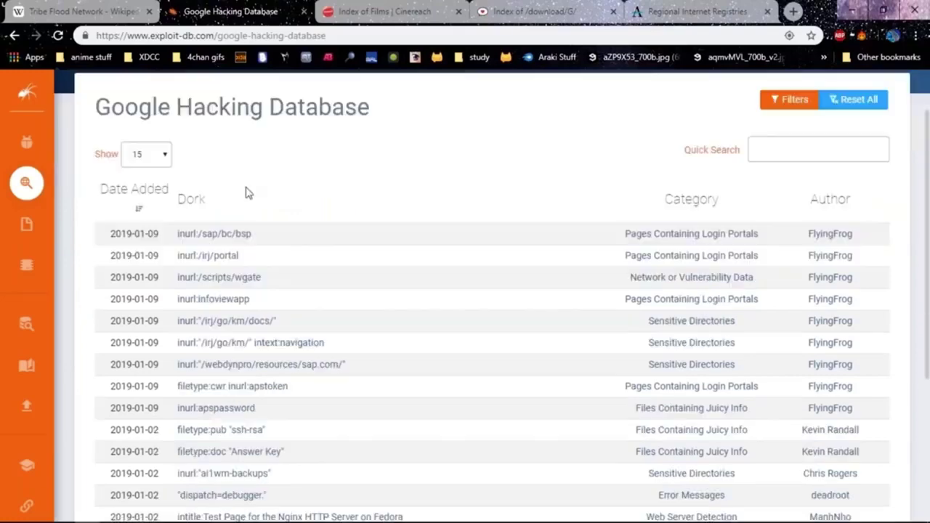
{"action": "scroll", "coordinate": [220, 234], "scroll_direction": "down", "scroll_amount": 1}
{"action": "scroll", "coordinate": [220, 232], "scroll_direction": "up", "scroll_amount": 1}
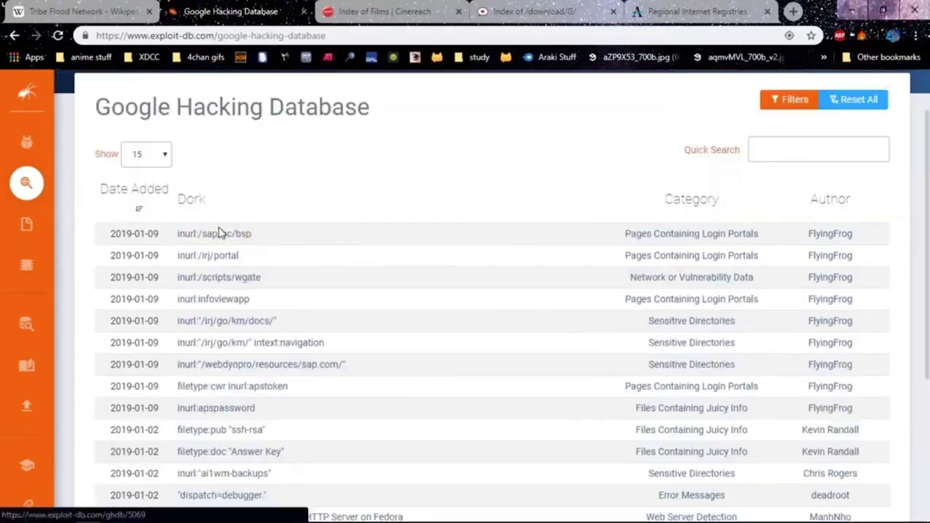
{"action": "scroll", "coordinate": [247, 305], "scroll_direction": "down", "scroll_amount": 2}
{"action": "left_click", "coordinate": [236, 273]}
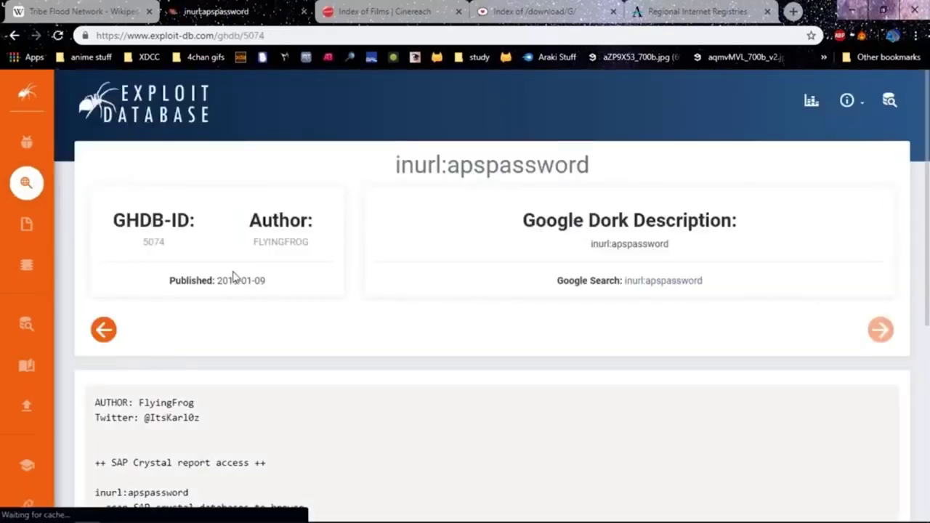
{"action": "scroll", "coordinate": [233, 276], "scroll_direction": "down", "scroll_amount": 3}
Search for inurl: apspassword in place of the Index of Films page and return to the dork's Exploit-DB entry.
{"action": "left_click", "coordinate": [342, 12]}
{"action": "left_click", "coordinate": [339, 33]}
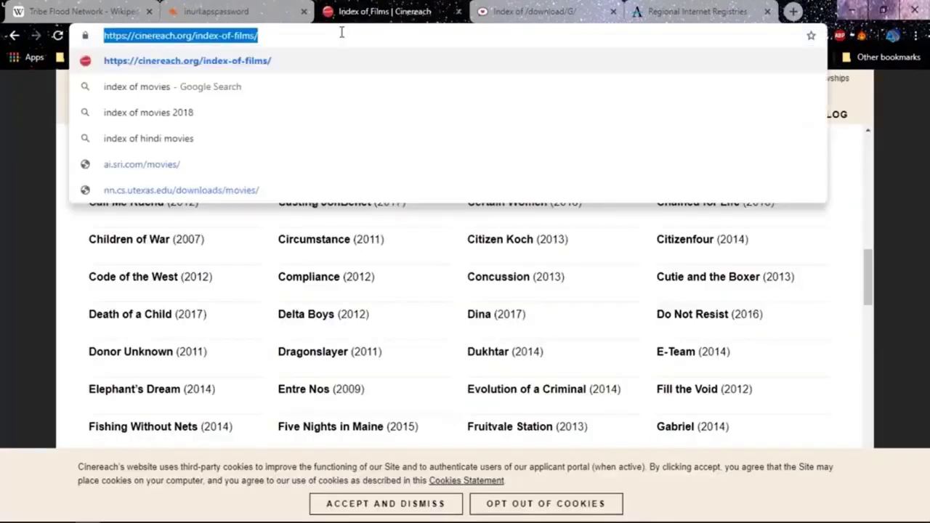
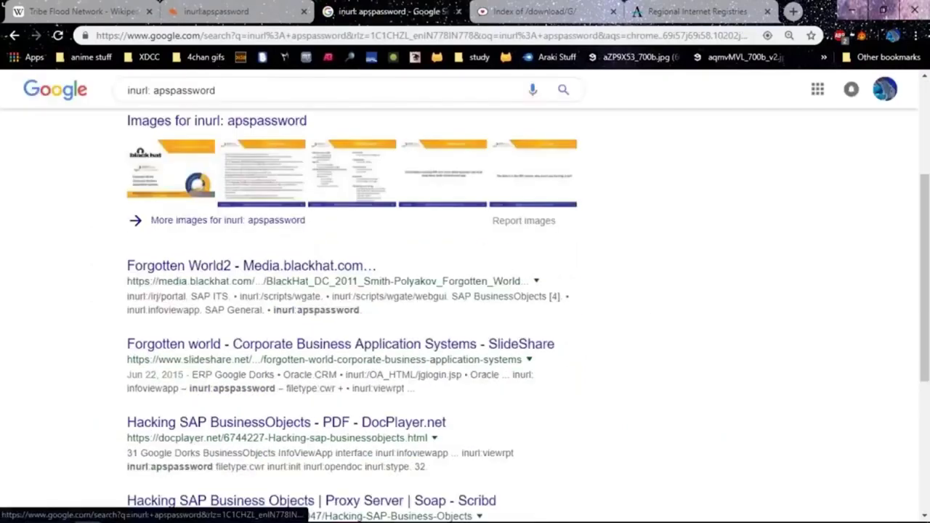
{"action": "left_click", "coordinate": [288, 8]}
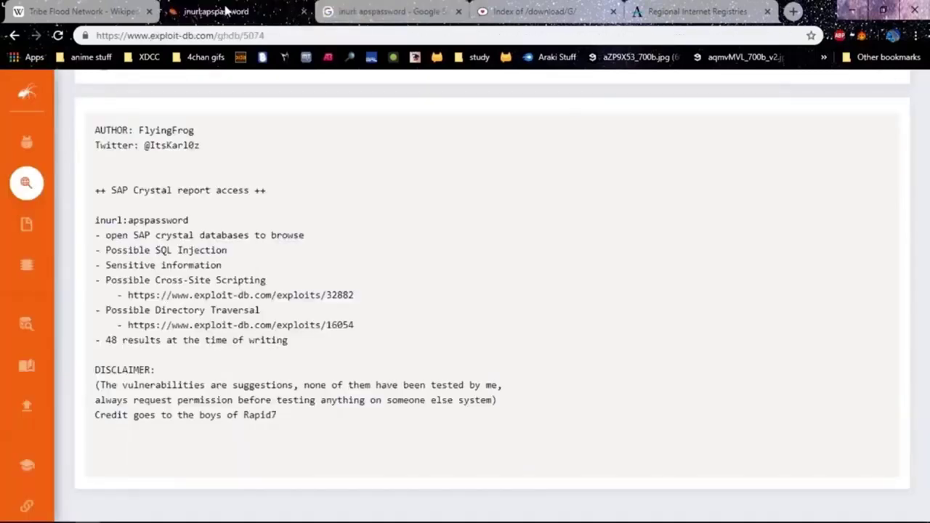
{"action": "left_click", "coordinate": [87, 9]}
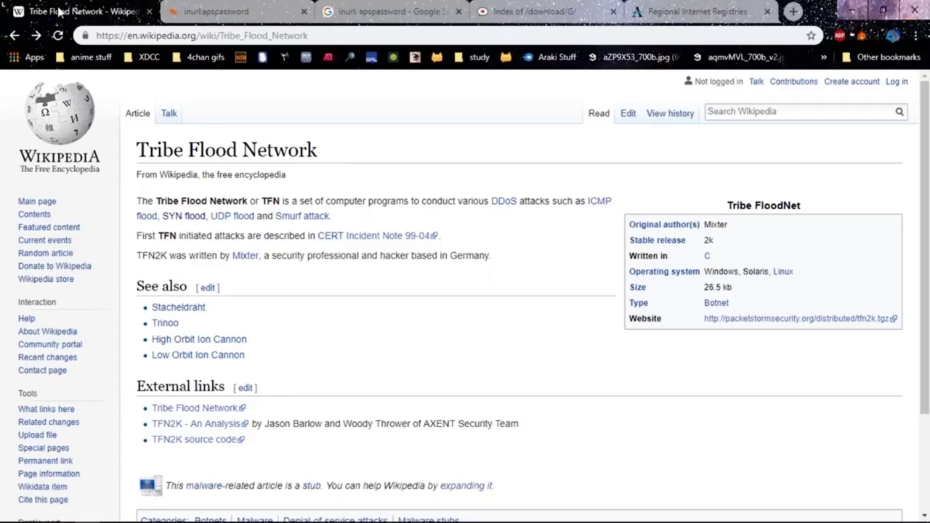
{"action": "left_click", "coordinate": [218, 12]}
Open the Exploit Database home page, look through the listed exploits and go to page 4 of the list.
{"action": "scroll", "coordinate": [264, 149], "scroll_direction": "up", "scroll_amount": 4}
{"action": "mouse_move", "coordinate": [66, 116]}
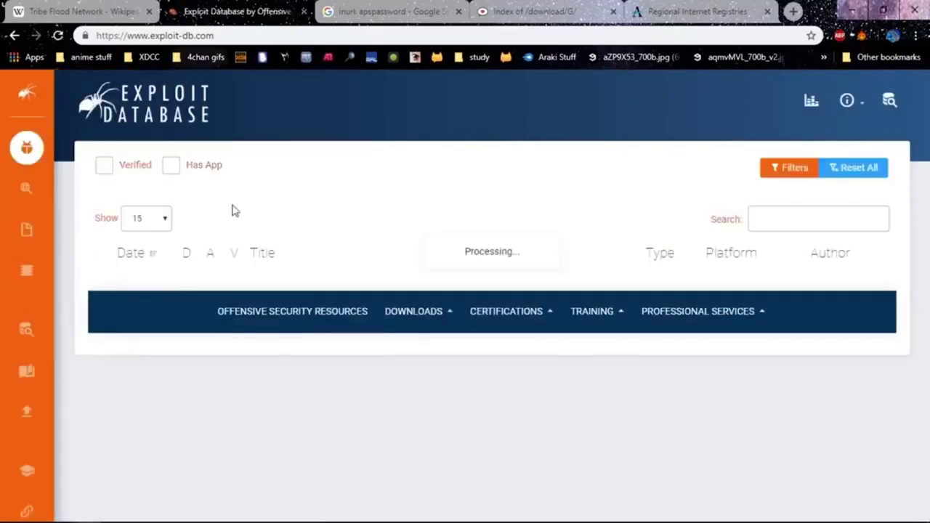
{"action": "scroll", "coordinate": [240, 214], "scroll_direction": "down", "scroll_amount": 1}
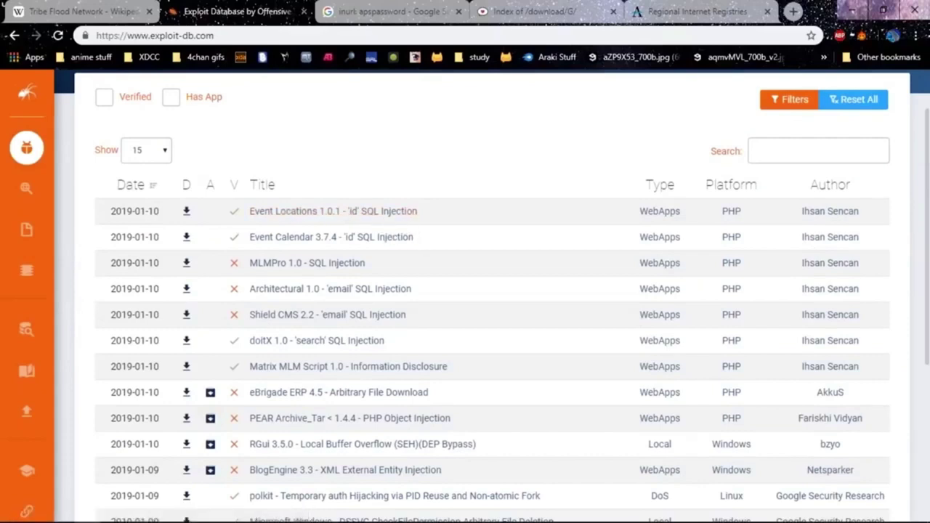
{"action": "scroll", "coordinate": [375, 255], "scroll_direction": "down", "scroll_amount": 1}
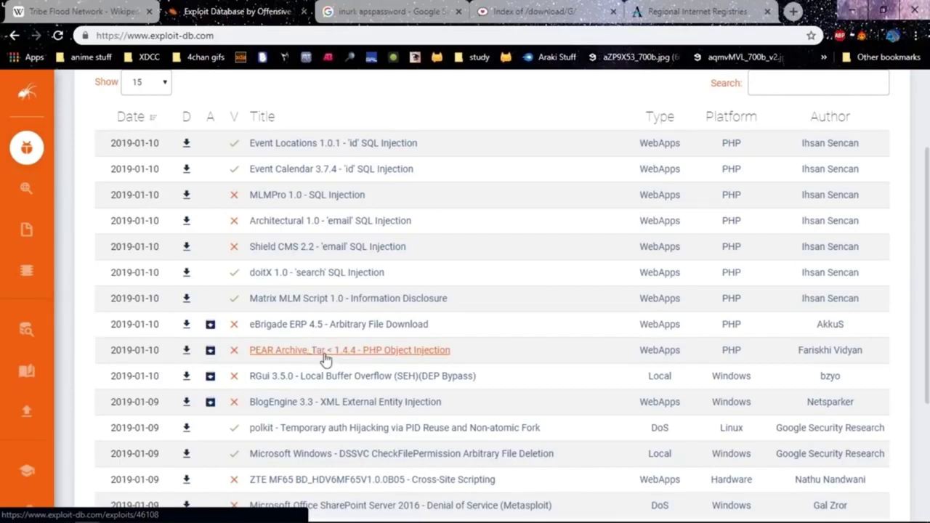
{"action": "scroll", "coordinate": [325, 426], "scroll_direction": "down", "scroll_amount": 1}
{"action": "scroll", "coordinate": [297, 375], "scroll_direction": "down", "scroll_amount": 1}
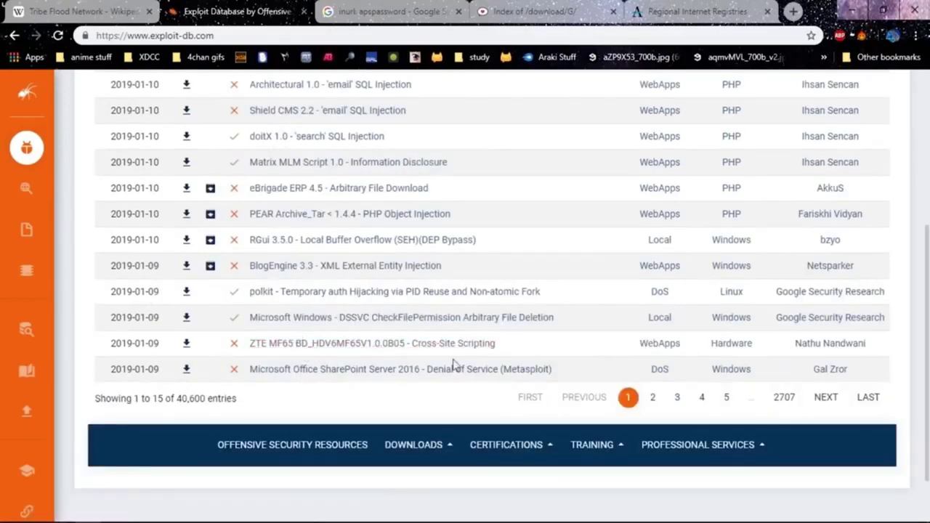
{"action": "left_click", "coordinate": [701, 397]}
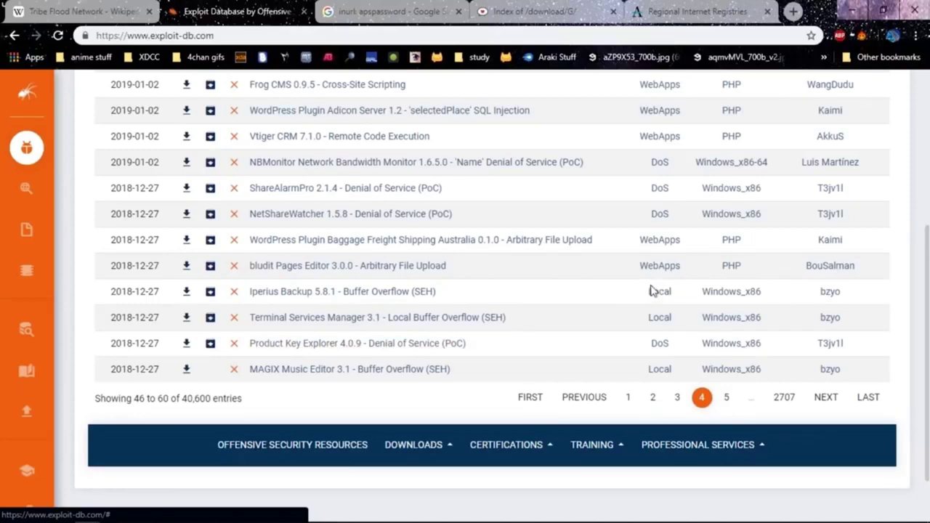
Look through the exploits listed on page 4 of the Exploit Database.
{"action": "scroll", "coordinate": [603, 310], "scroll_direction": "down", "scroll_amount": 1}
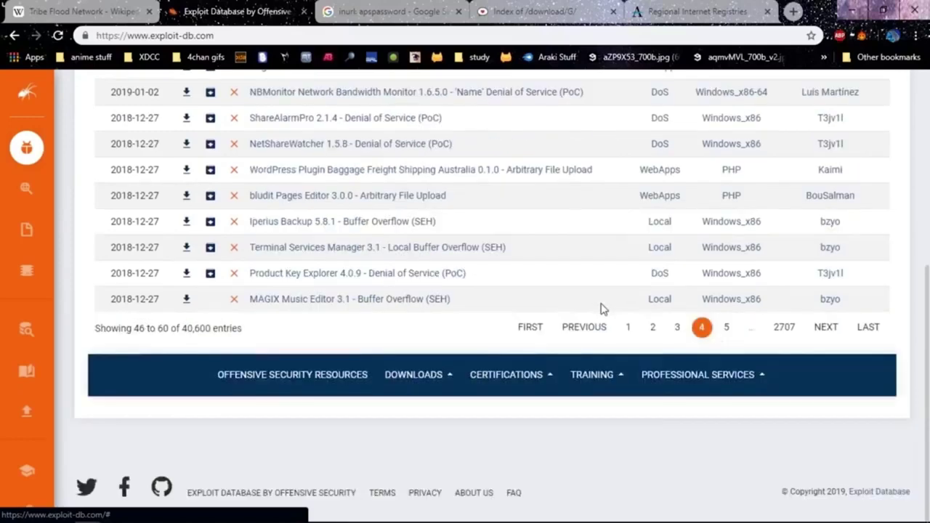
{"action": "scroll", "coordinate": [598, 307], "scroll_direction": "up", "scroll_amount": 5}
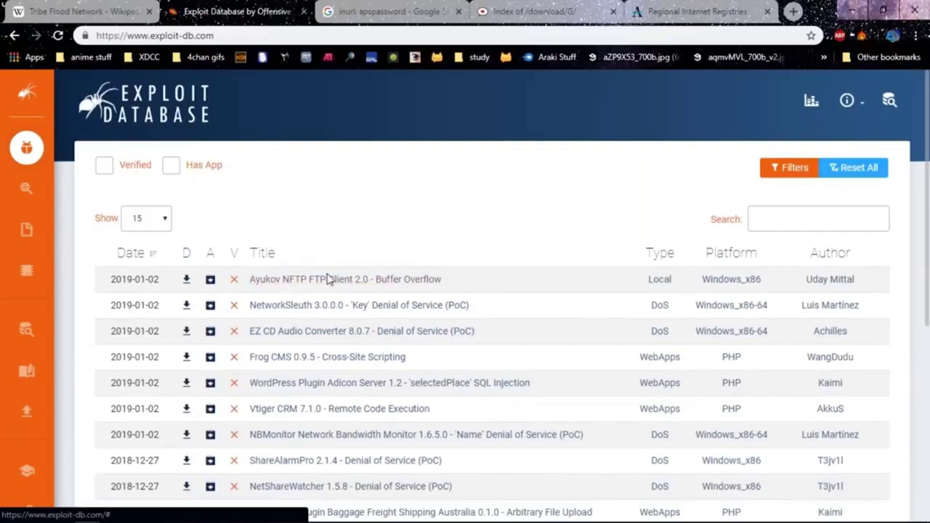
{"action": "scroll", "coordinate": [307, 298], "scroll_direction": "down", "scroll_amount": 2}
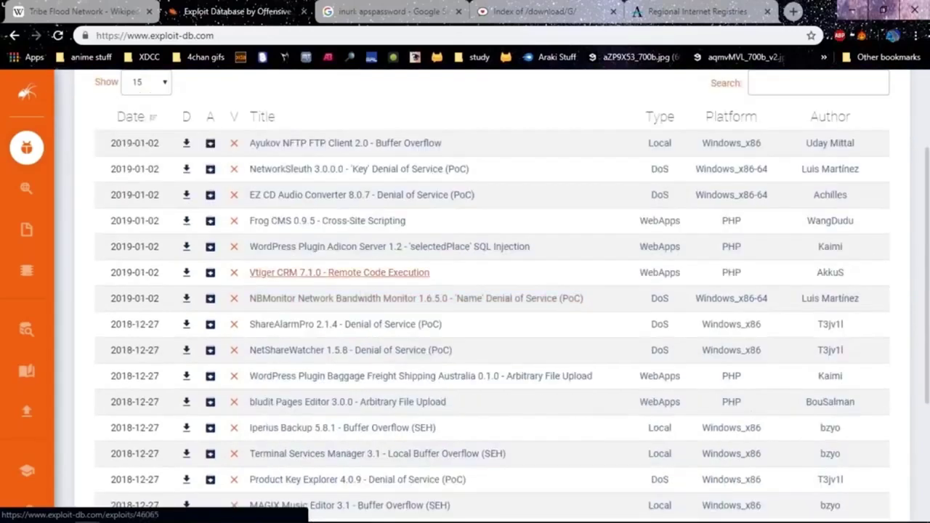
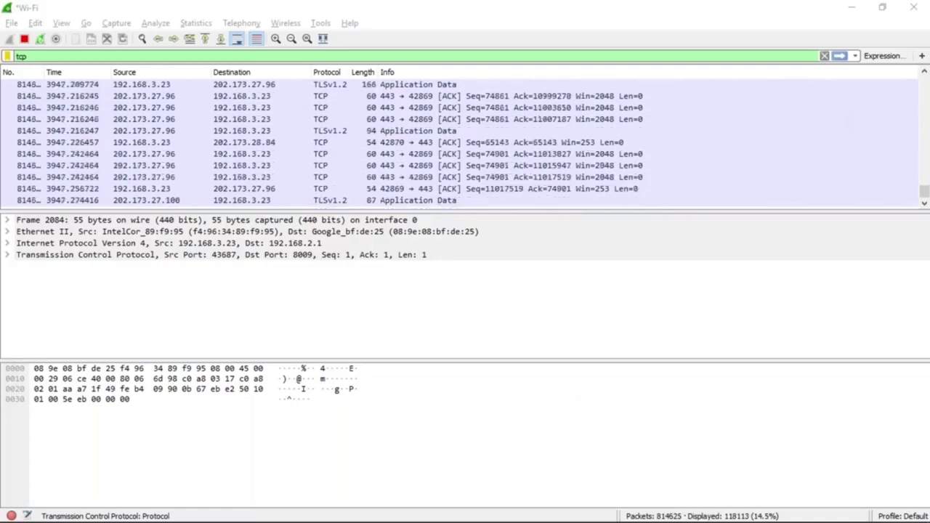
Switch to the Wireshark capture and replace the tcp display filter with udp.
{"action": "key", "text": "BackSpace"}
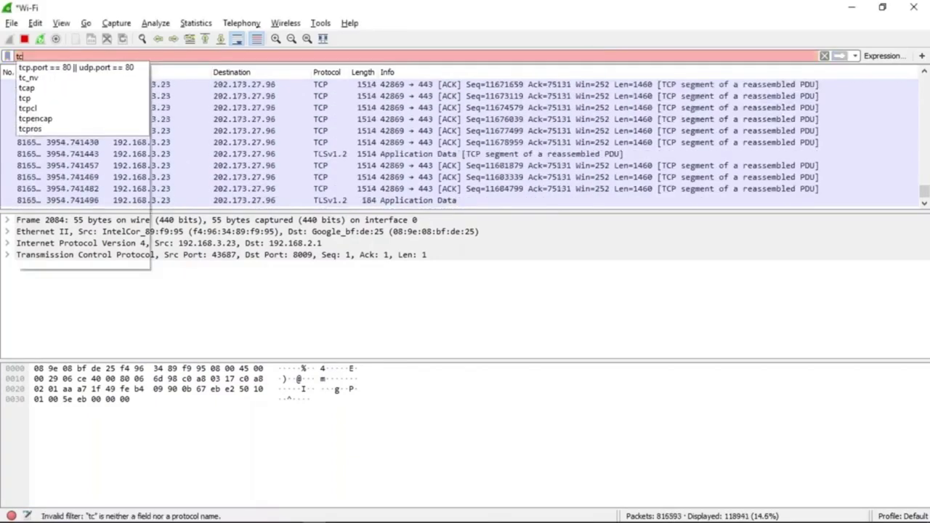
{"action": "key", "text": "BackSpace"}
{"action": "key", "text": "BackSpace"}
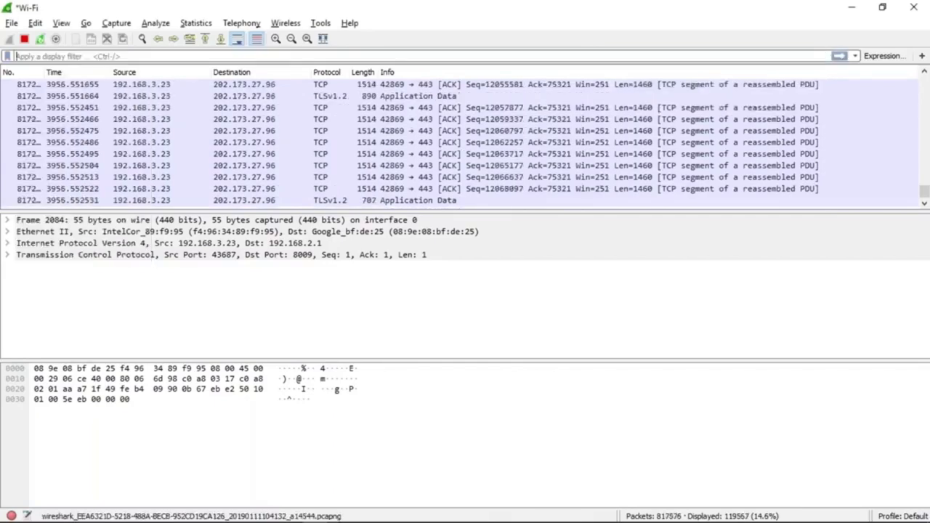
{"action": "type", "text": "udp"}
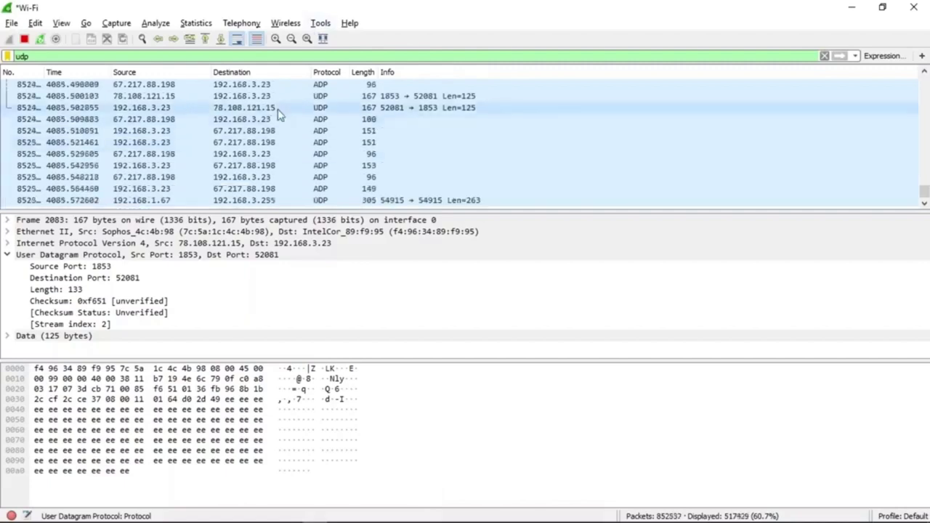
Inspect individual packets in the udp-filtered list, opening a UDP packet sent to 78.108.121.15 in its own window and closing it.
{"action": "left_click", "coordinate": [281, 113]}
{"action": "left_click", "coordinate": [285, 109]}
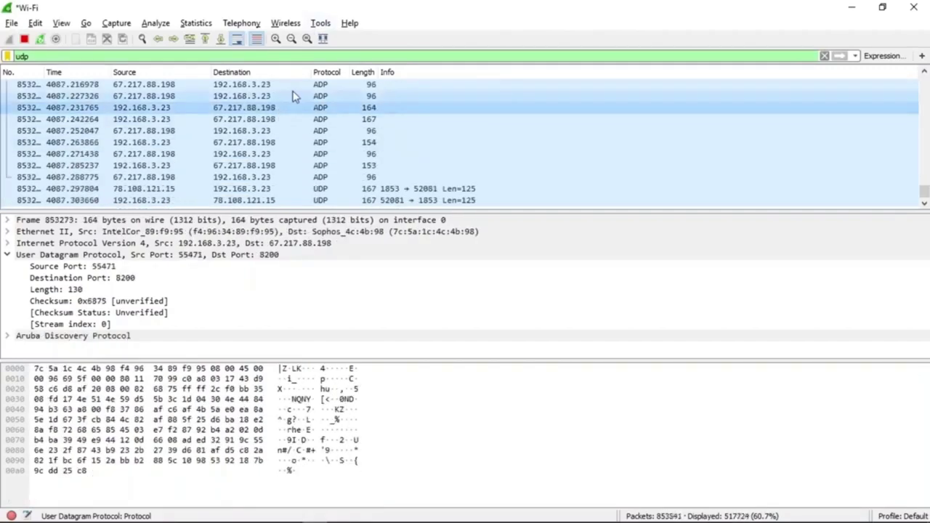
{"action": "left_click", "coordinate": [311, 143]}
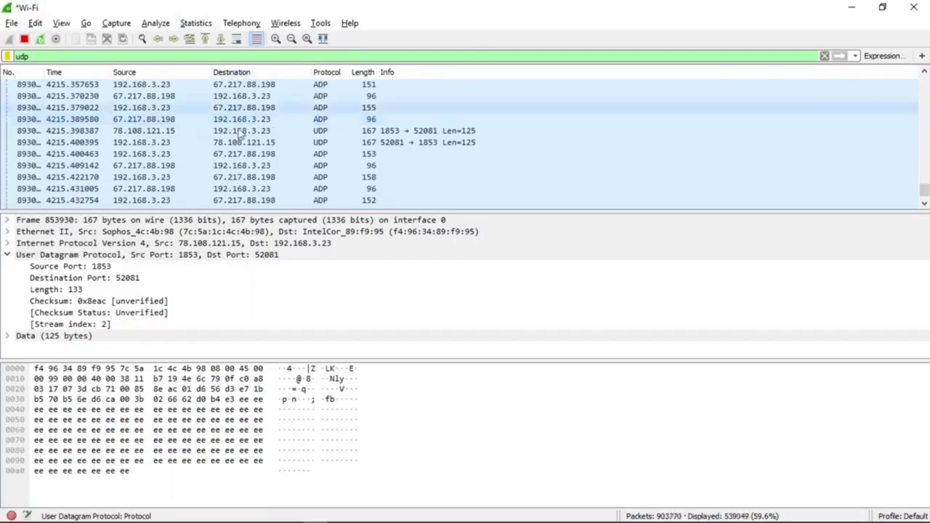
{"action": "double_click", "coordinate": [259, 143]}
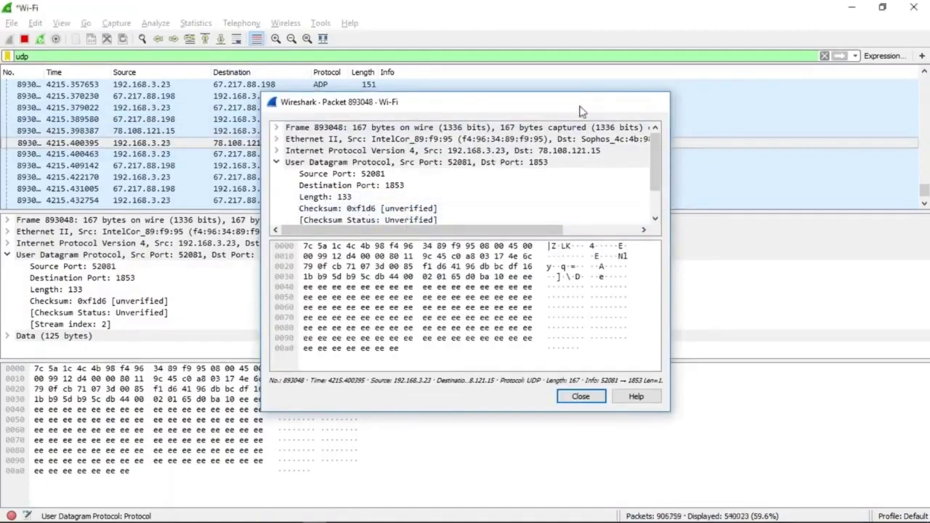
{"action": "left_click", "coordinate": [653, 105]}
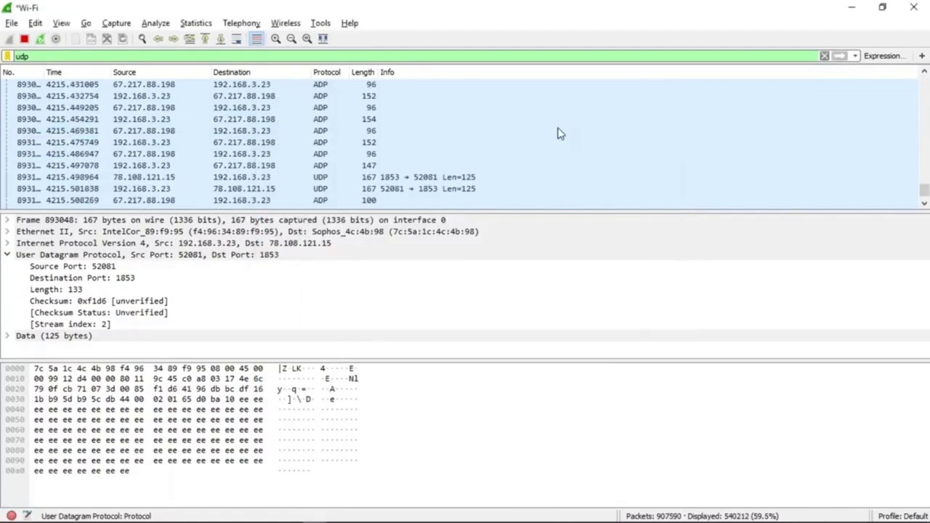
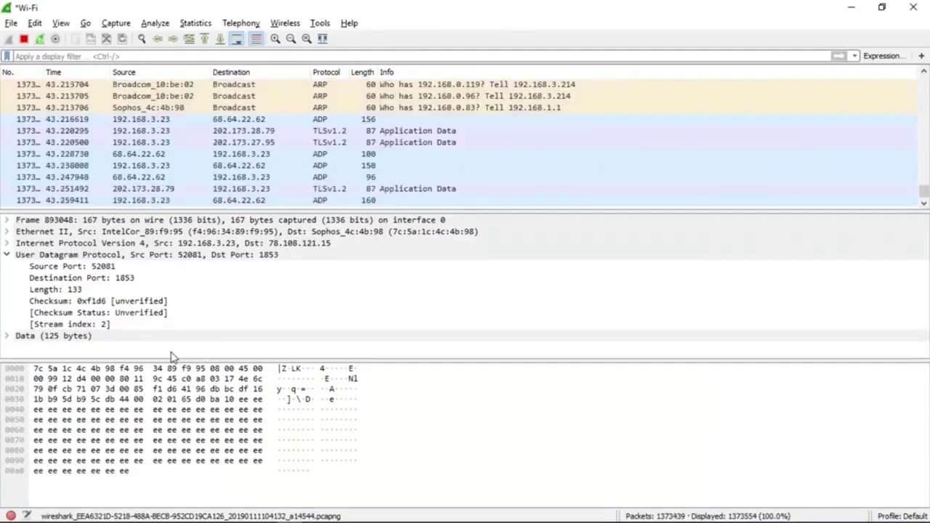
Switch to the Chrome browser and enter google.co as the address in a new tab.
{"action": "key", "text": "alt+Tab"}
{"action": "key", "text": "alt+Tab"}
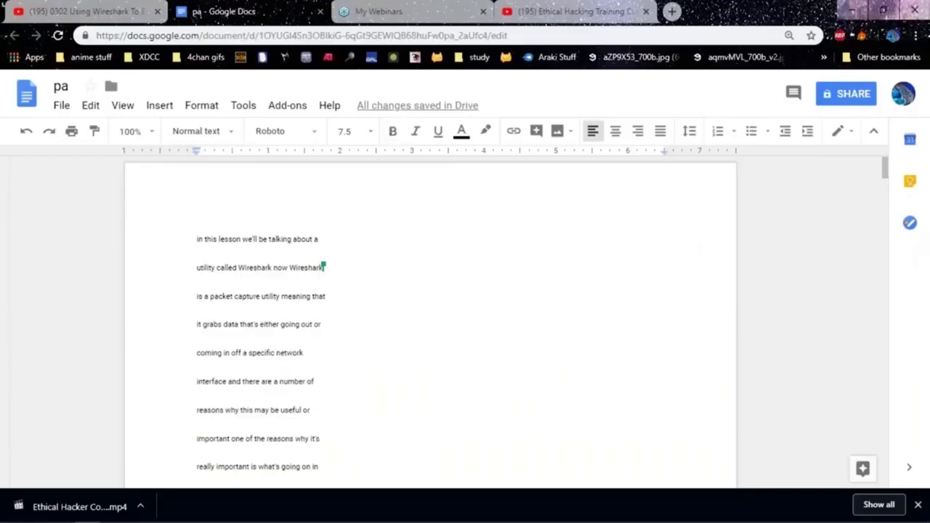
{"action": "key", "text": "alt+Tab"}
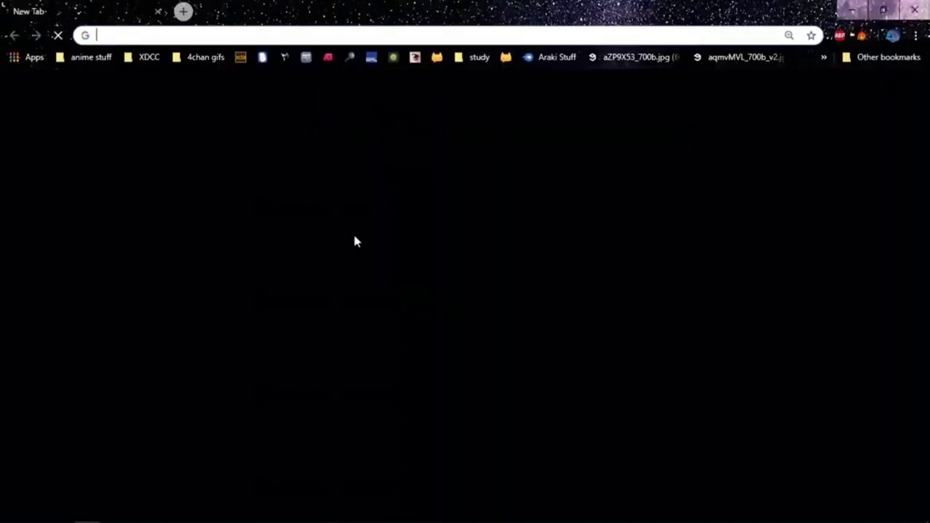
{"action": "type", "text": "google.co"}
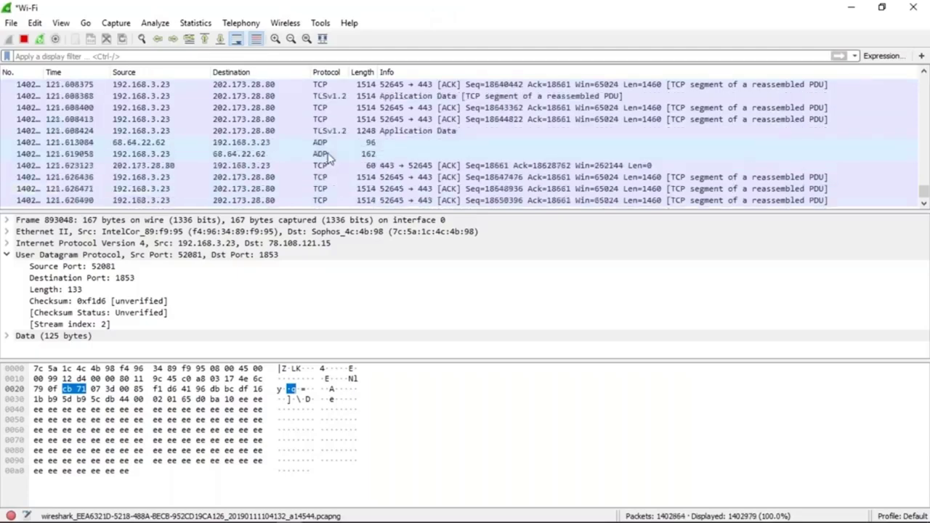
Select a captured TCP packet sent to 202.173.28.80 in Wireshark, review its expanded Frame details and collapse them.
{"action": "left_click", "coordinate": [328, 160]}
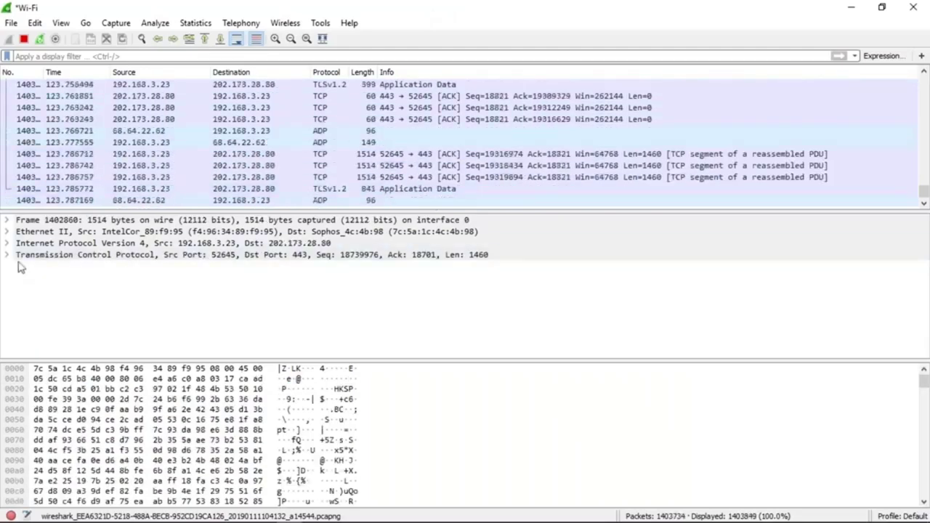
{"action": "left_click", "coordinate": [7, 221]}
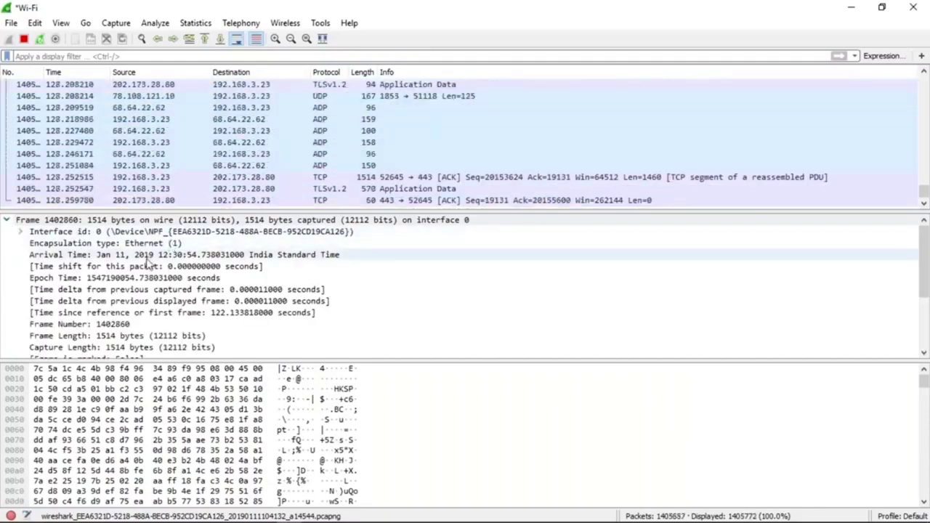
{"action": "scroll", "coordinate": [128, 270], "scroll_direction": "down", "scroll_amount": 1}
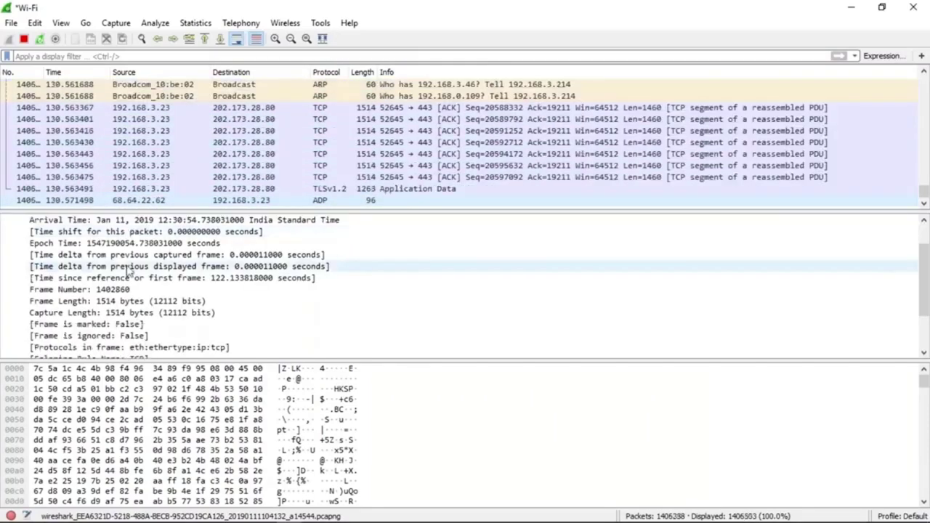
{"action": "scroll", "coordinate": [109, 268], "scroll_direction": "up", "scroll_amount": 1}
{"action": "left_click", "coordinate": [8, 220]}
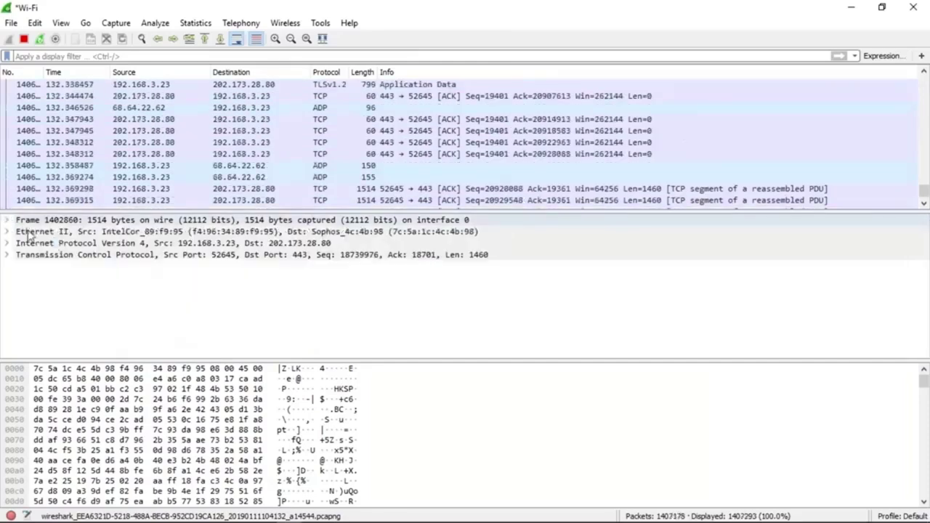
Expand the packet's Transmission Control Protocol section and examine its ports, sequence numbers, flags, window size, checksum and payload fields.
{"action": "left_click", "coordinate": [8, 255]}
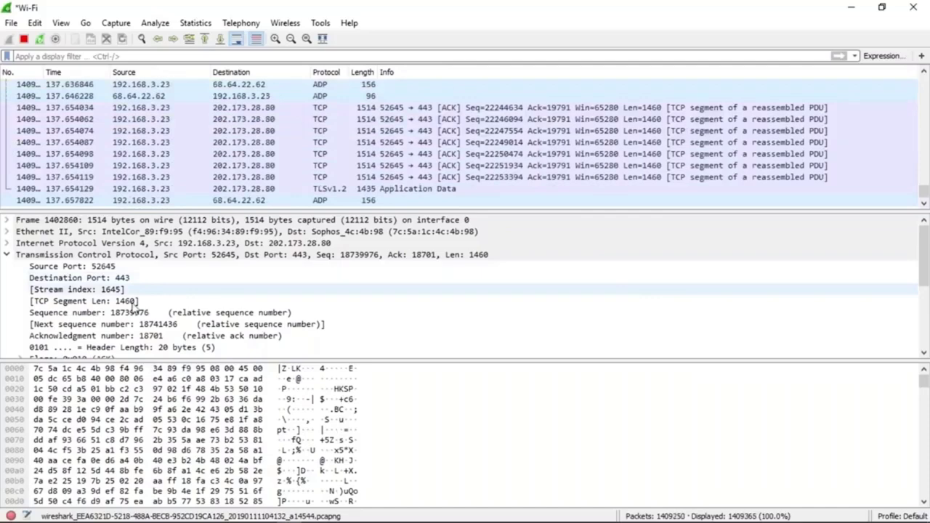
{"action": "scroll", "coordinate": [133, 308], "scroll_direction": "down", "scroll_amount": 3}
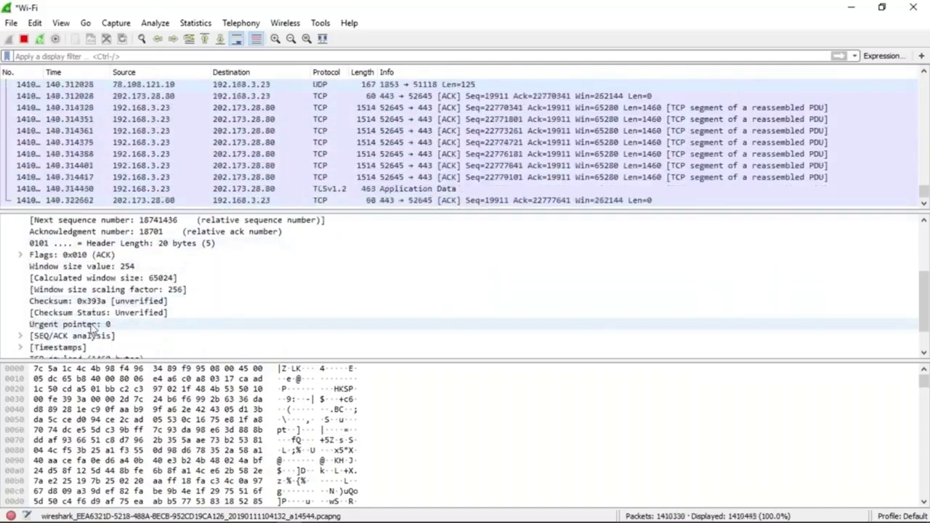
{"action": "scroll", "coordinate": [88, 327], "scroll_direction": "down", "scroll_amount": 1}
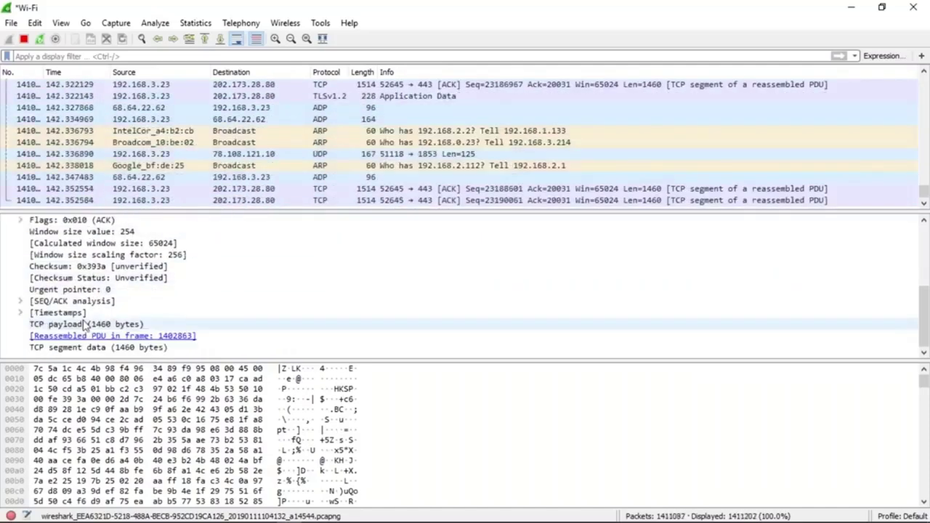
{"action": "scroll", "coordinate": [85, 327], "scroll_direction": "up", "scroll_amount": 2}
{"action": "scroll", "coordinate": [85, 323], "scroll_direction": "up", "scroll_amount": 1}
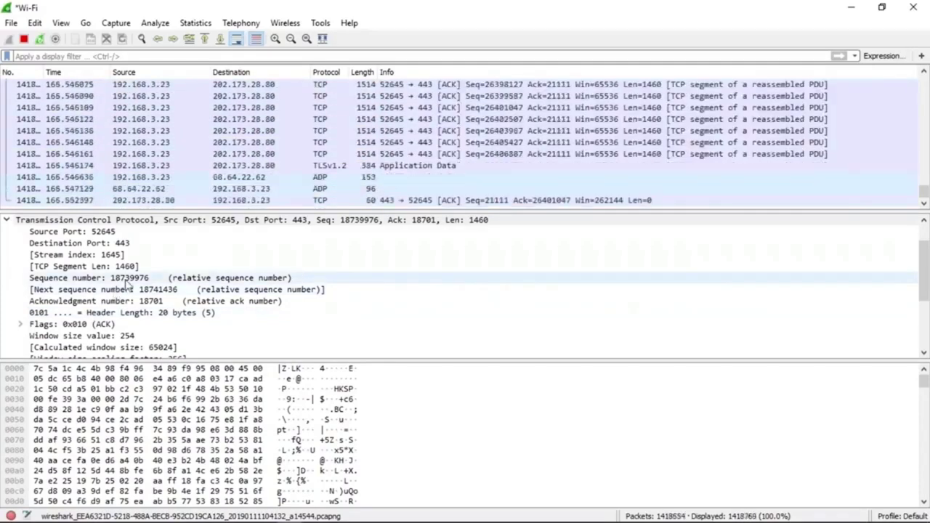
{"action": "scroll", "coordinate": [205, 297], "scroll_direction": "up", "scroll_amount": 1}
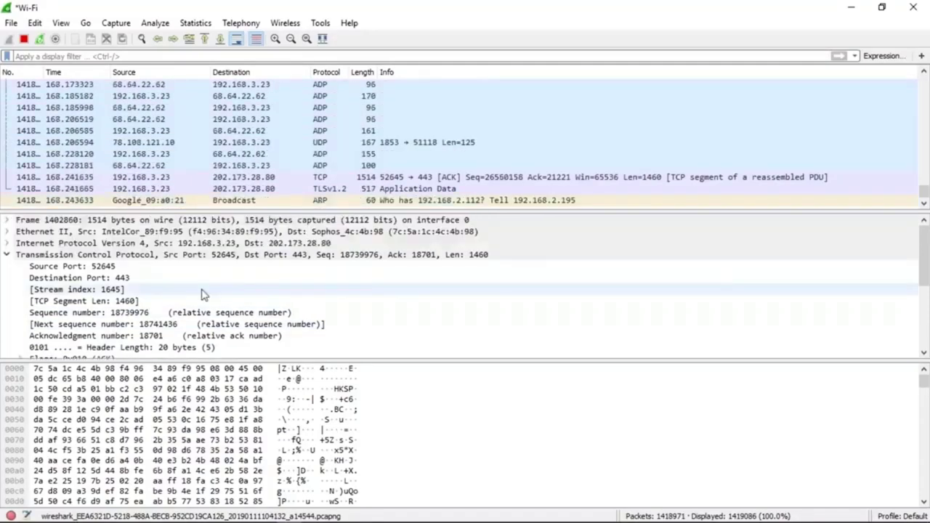
{"action": "scroll", "coordinate": [204, 290], "scroll_direction": "down", "scroll_amount": 3}
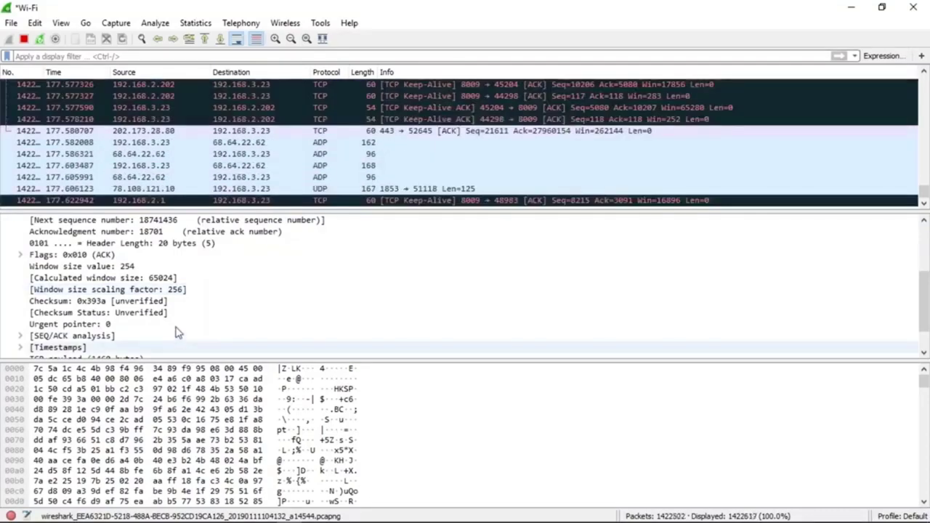
{"action": "scroll", "coordinate": [178, 332], "scroll_direction": "down", "scroll_amount": 1}
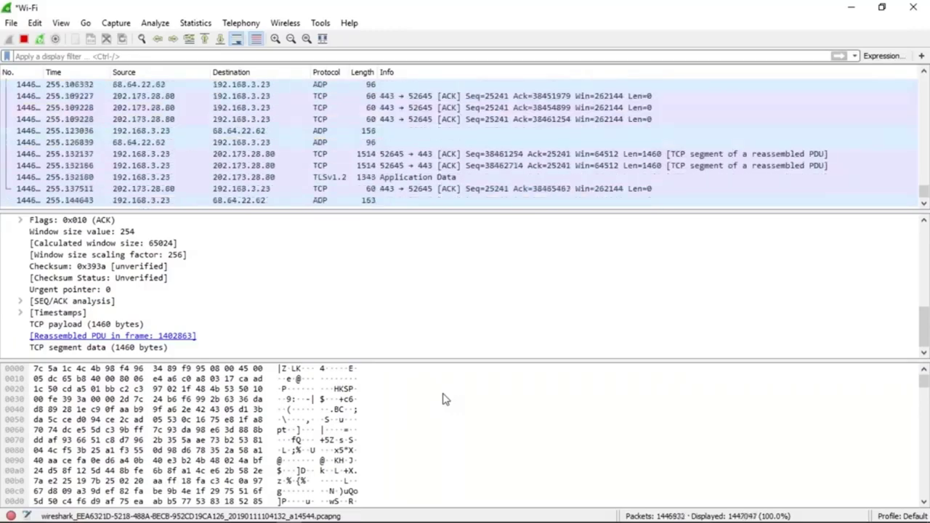
Apply http as the display filter on the capture.
{"action": "left_click", "coordinate": [164, 379]}
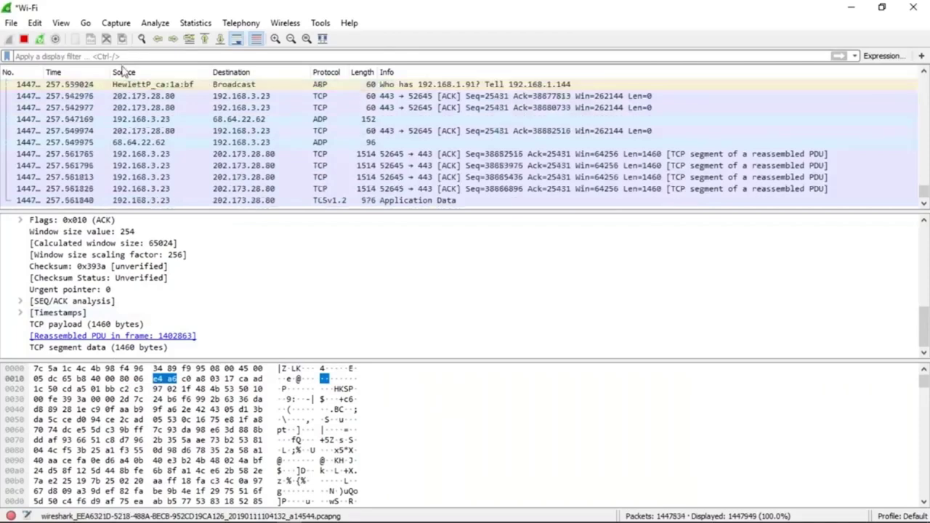
{"action": "left_click", "coordinate": [123, 56]}
{"action": "type", "text": "h"}
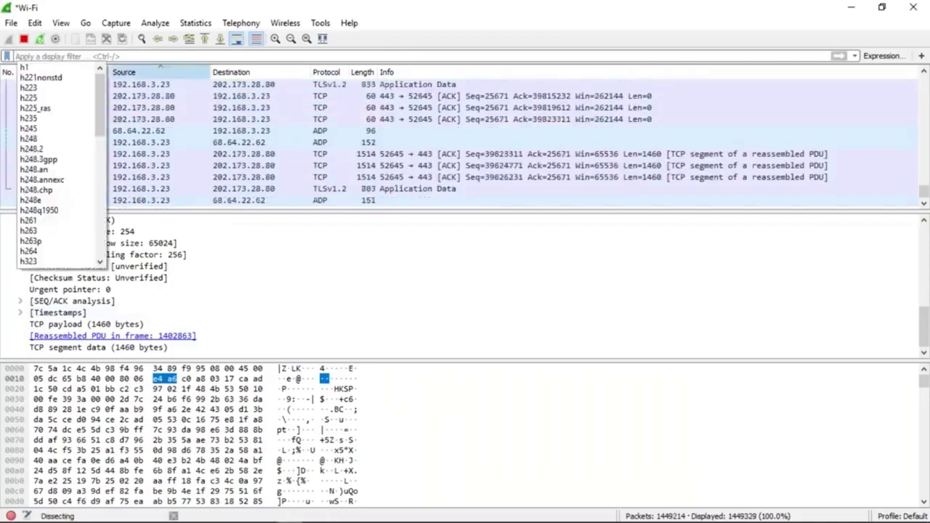
{"action": "type", "text": "ttp"}
{"action": "key", "text": "Return"}
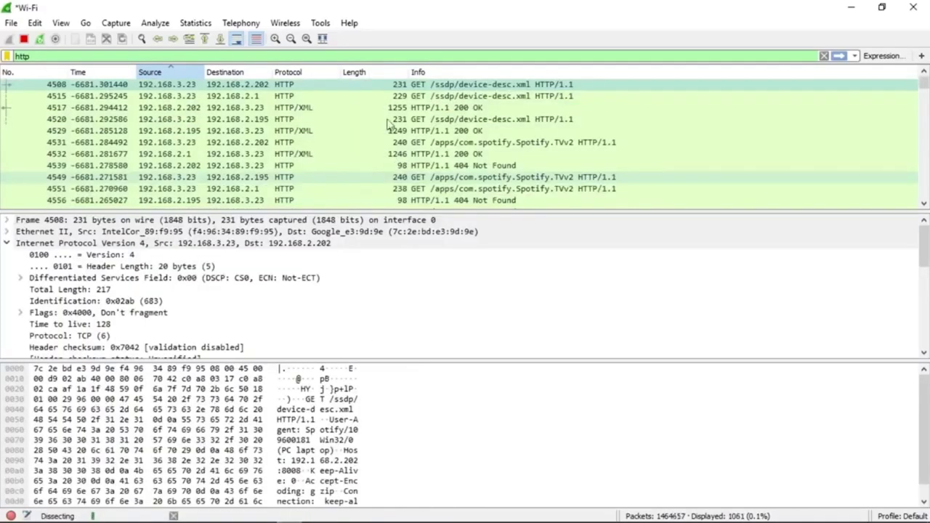
Select the GET /apps/com.spotify.Spotify.TVv2 request to 192.168.2.195 and look through the filtered HTTP packets.
{"action": "left_click", "coordinate": [501, 144]}
{"action": "left_click", "coordinate": [489, 178]}
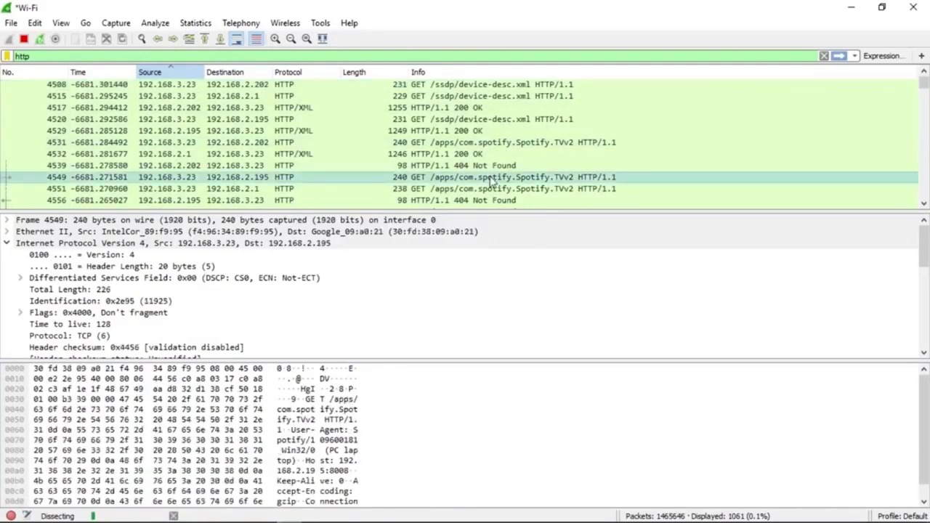
{"action": "scroll", "coordinate": [490, 183], "scroll_direction": "down", "scroll_amount": 2}
{"action": "scroll", "coordinate": [460, 162], "scroll_direction": "down", "scroll_amount": 3}
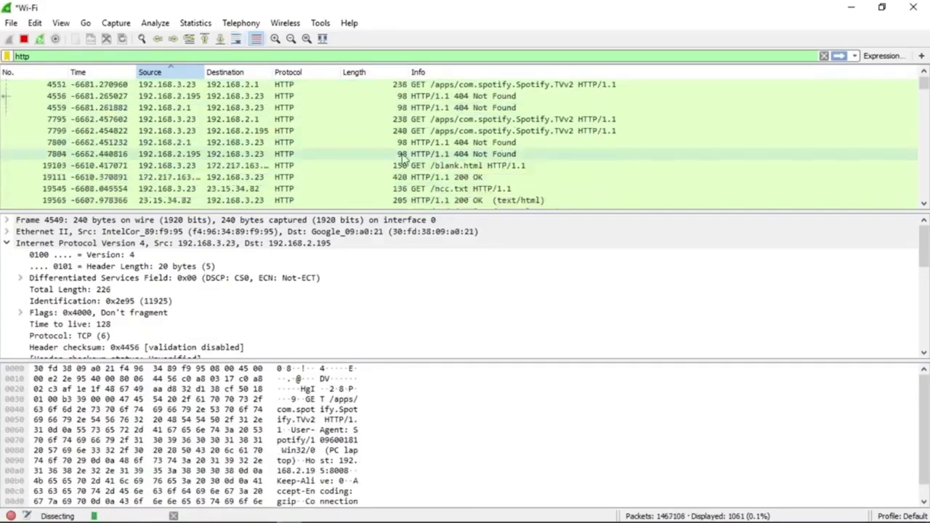
{"action": "scroll", "coordinate": [390, 159], "scroll_direction": "down", "scroll_amount": 12}
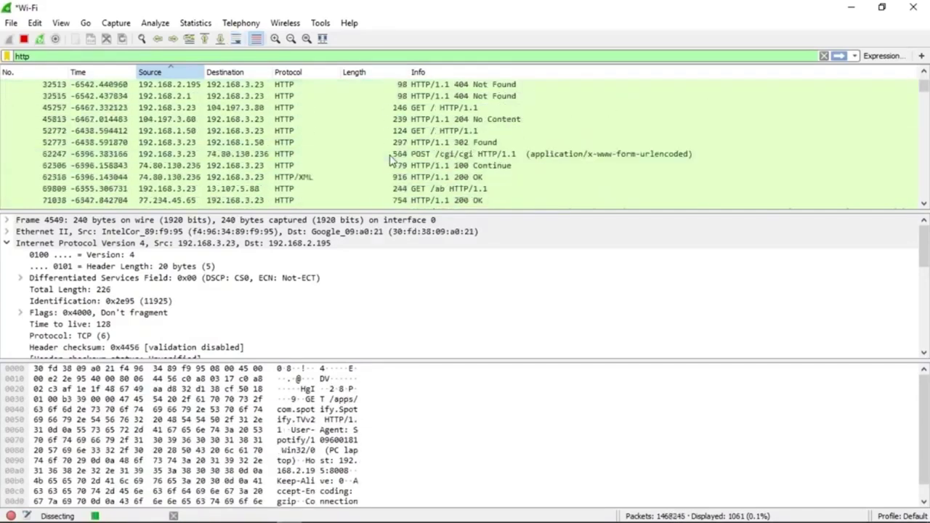
{"action": "scroll", "coordinate": [436, 171], "scroll_direction": "down", "scroll_amount": 10}
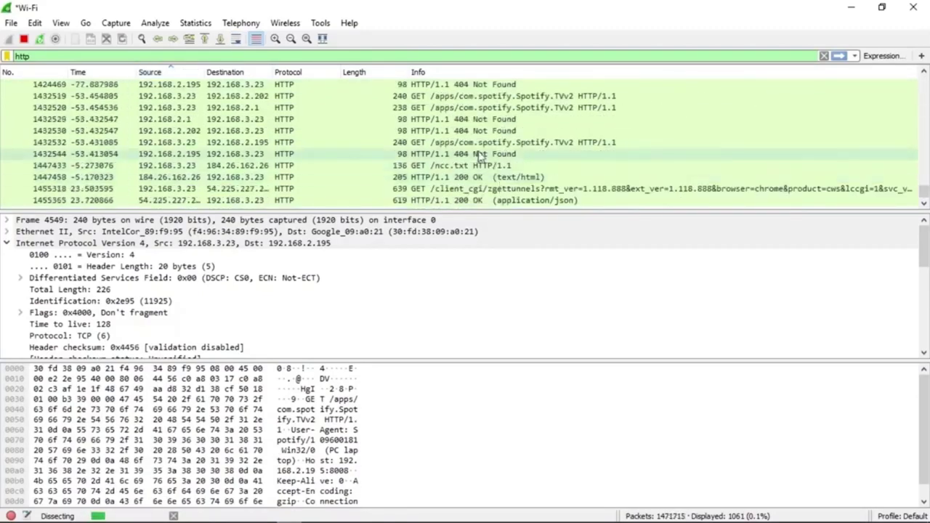
Select the POST /latinsquares_cgi/cgi request to 78.26.93.125 and look through the HTTP packets that follow it.
{"action": "left_click", "coordinate": [479, 154]}
{"action": "scroll", "coordinate": [550, 182], "scroll_direction": "up", "scroll_amount": 6}
{"action": "left_click", "coordinate": [258, 106]}
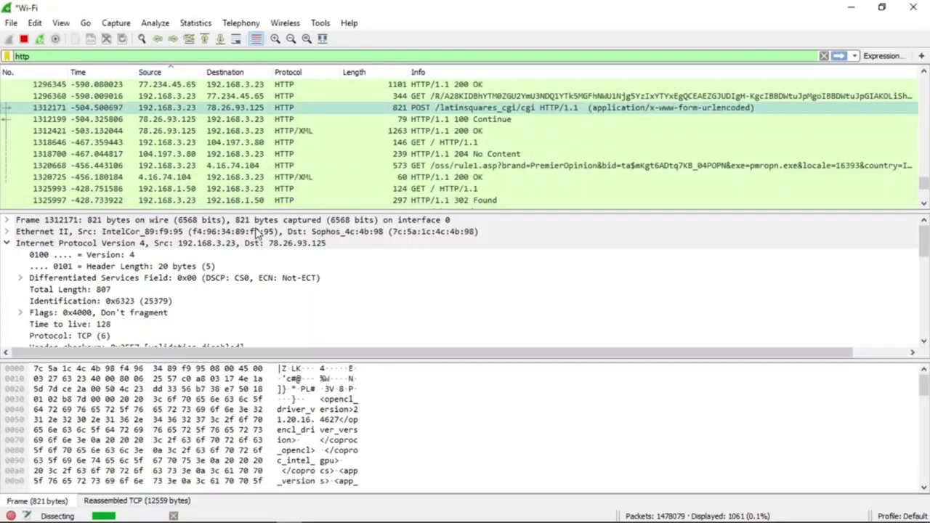
{"action": "scroll", "coordinate": [378, 189], "scroll_direction": "down", "scroll_amount": 1}
{"action": "scroll", "coordinate": [378, 189], "scroll_direction": "down", "scroll_amount": 2}
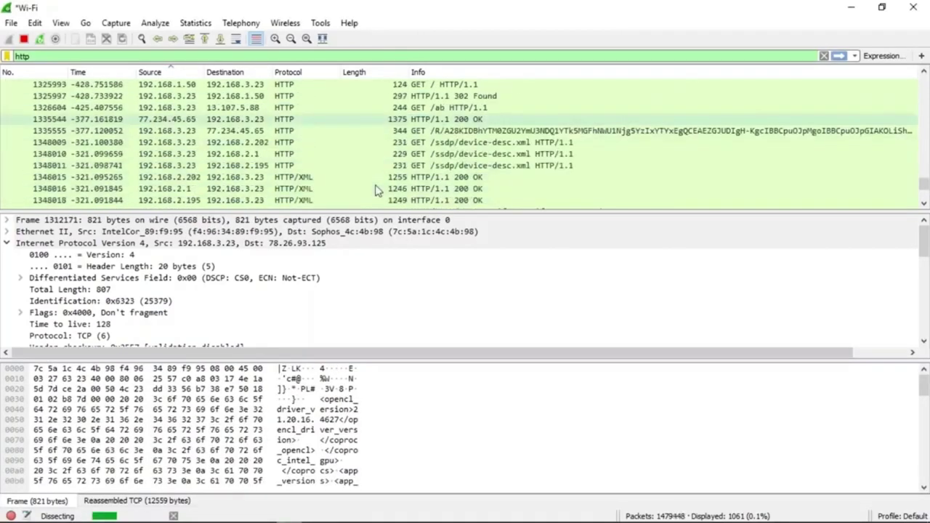
Select the GET request to 77.234.45.65, expand Ethernet II, highlight its source address and review the packet's IP and TCP fields.
{"action": "left_click", "coordinate": [407, 131]}
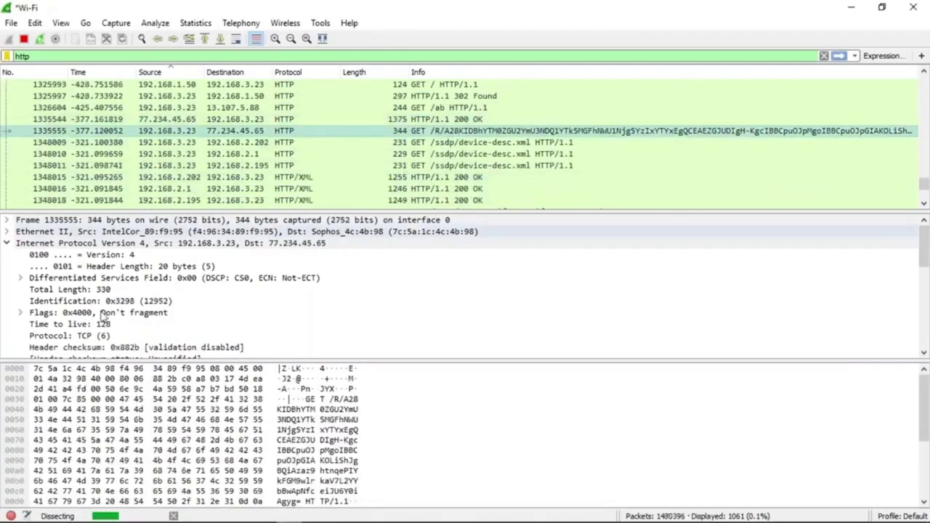
{"action": "left_click", "coordinate": [7, 233]}
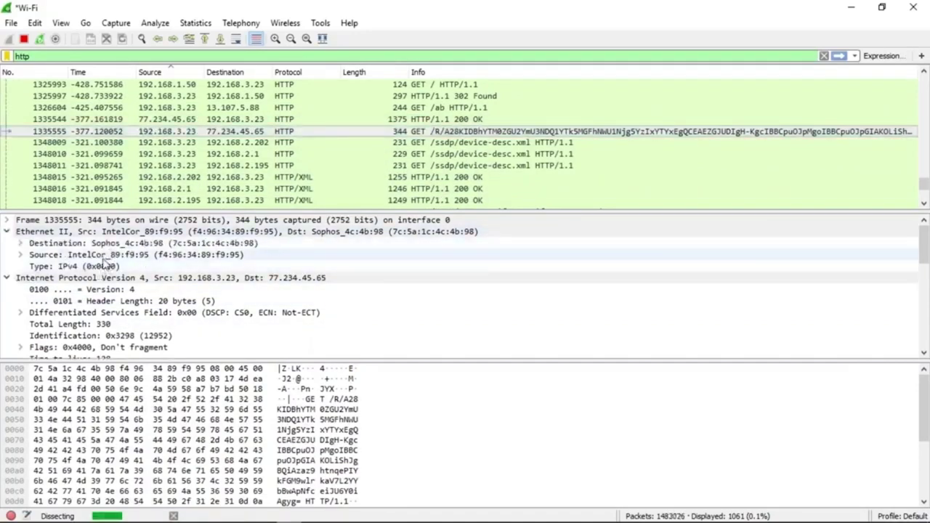
{"action": "left_click", "coordinate": [186, 257]}
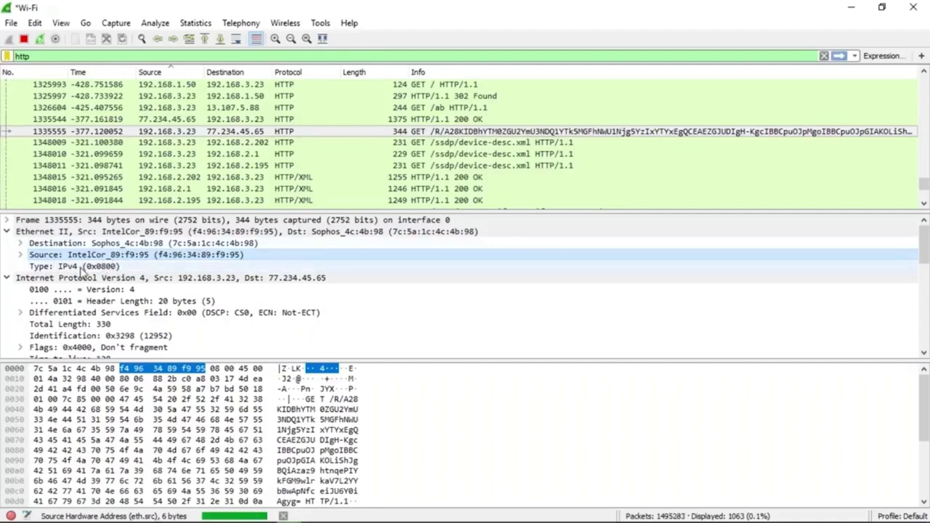
{"action": "scroll", "coordinate": [138, 283], "scroll_direction": "down", "scroll_amount": 6}
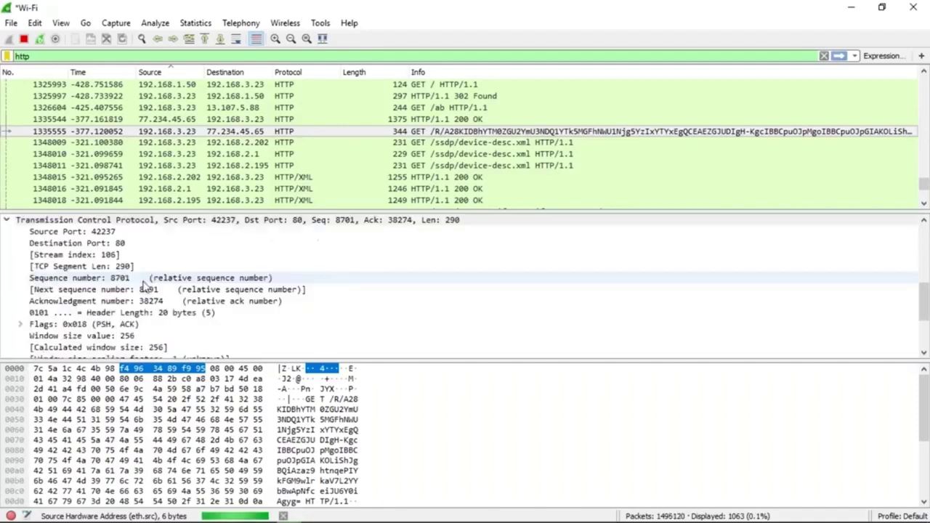
{"action": "scroll", "coordinate": [144, 284], "scroll_direction": "down", "scroll_amount": 3}
{"action": "scroll", "coordinate": [144, 283], "scroll_direction": "up", "scroll_amount": 6}
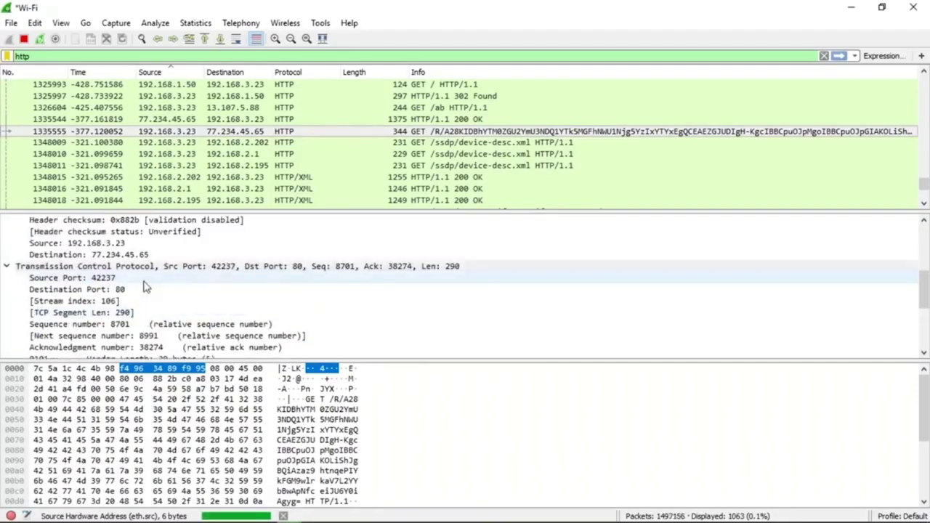